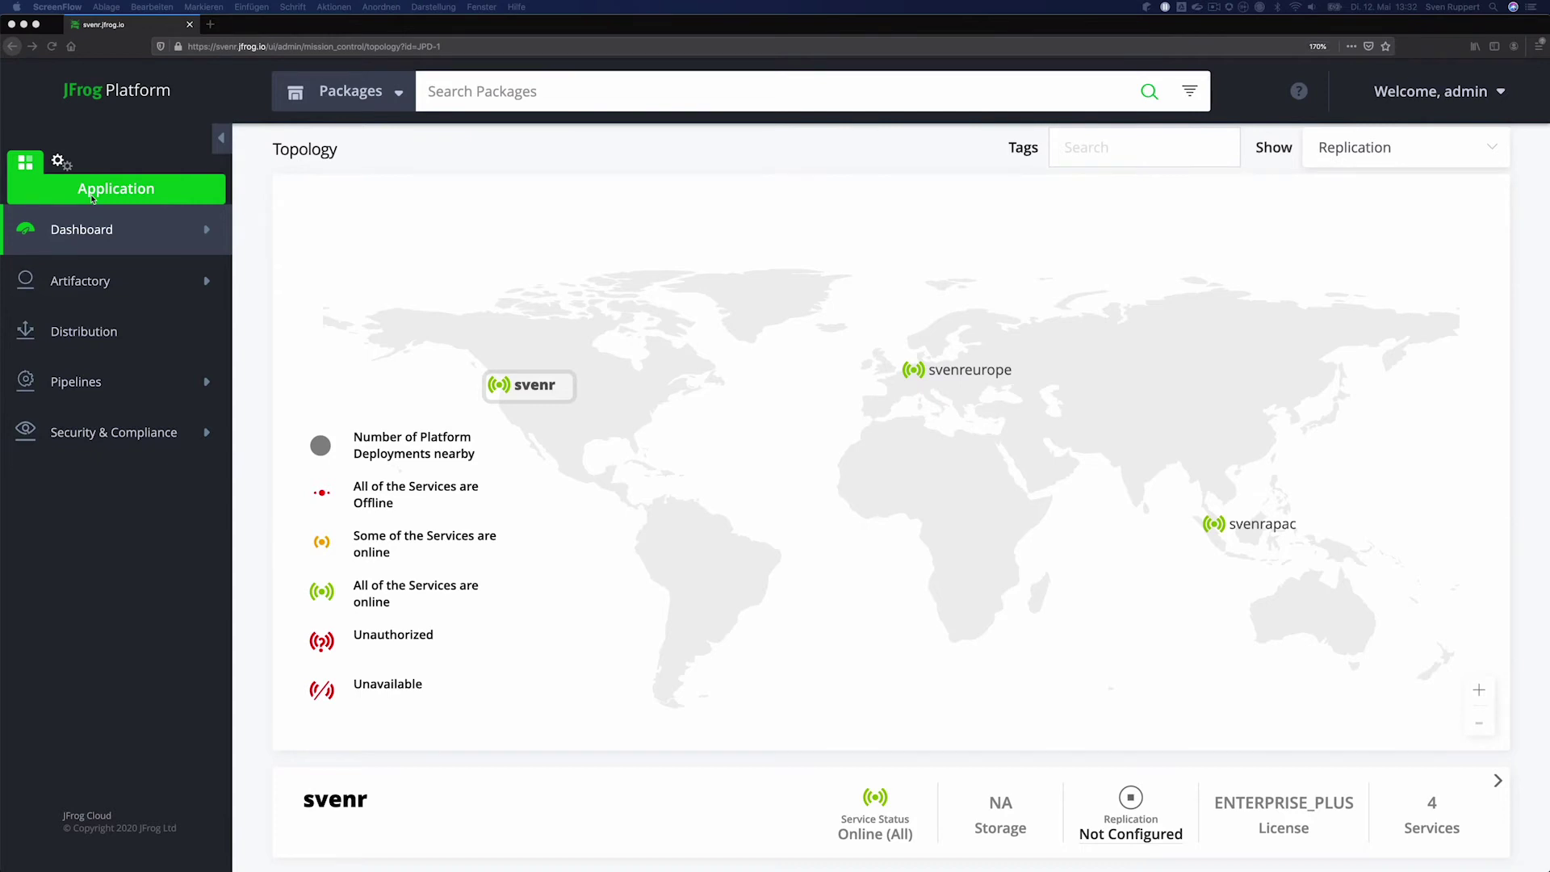
Step: Start a new policy under Security & Compliance, name it policy-demo and keep its type as Security
left_click(81, 460)
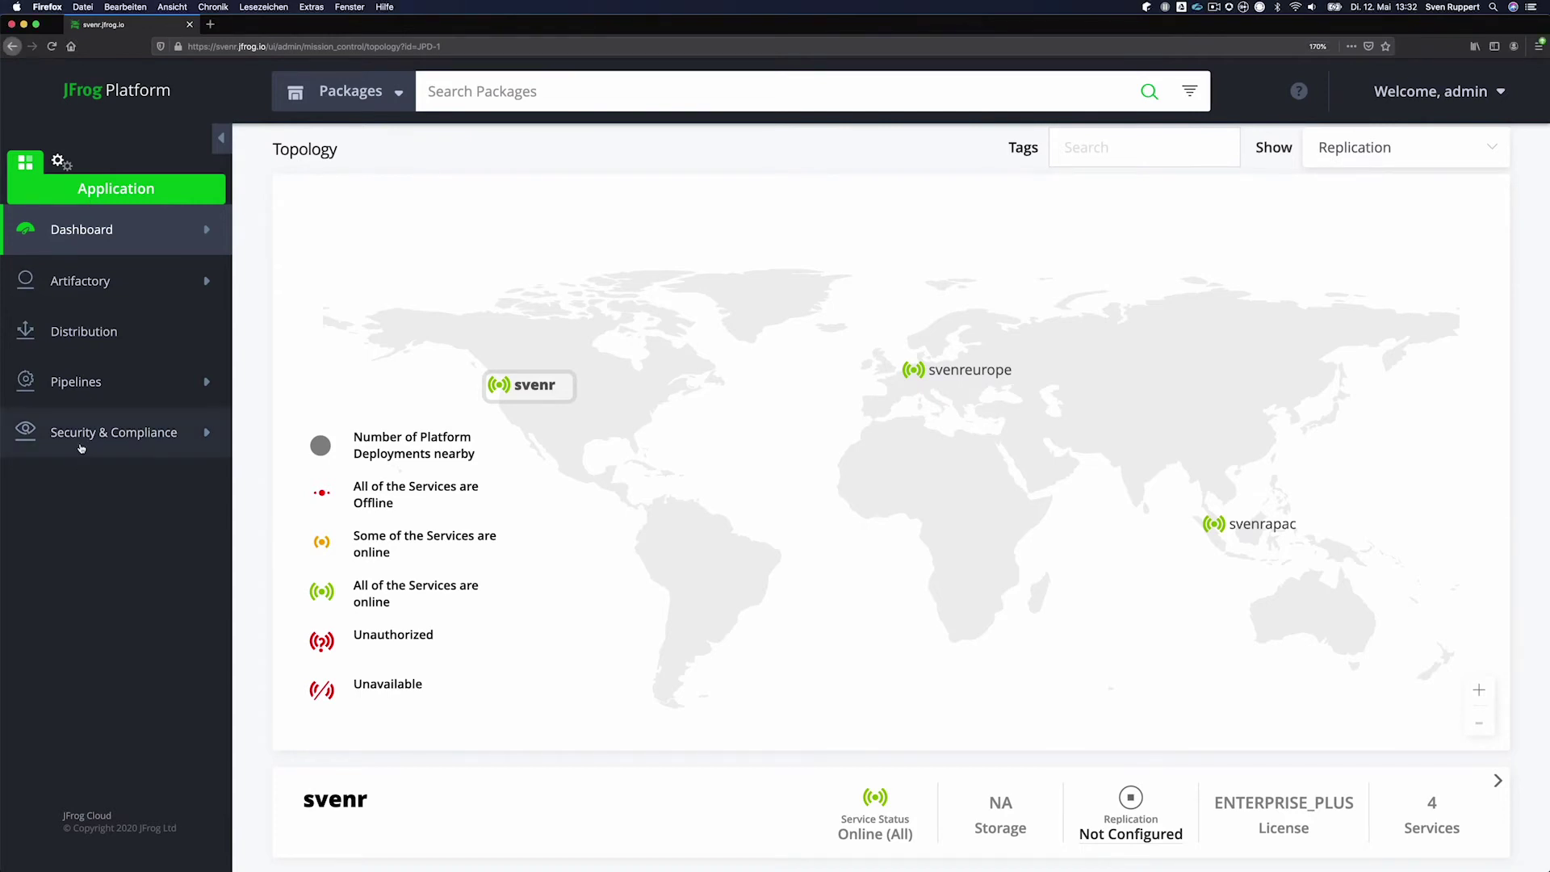
left_click(82, 441)
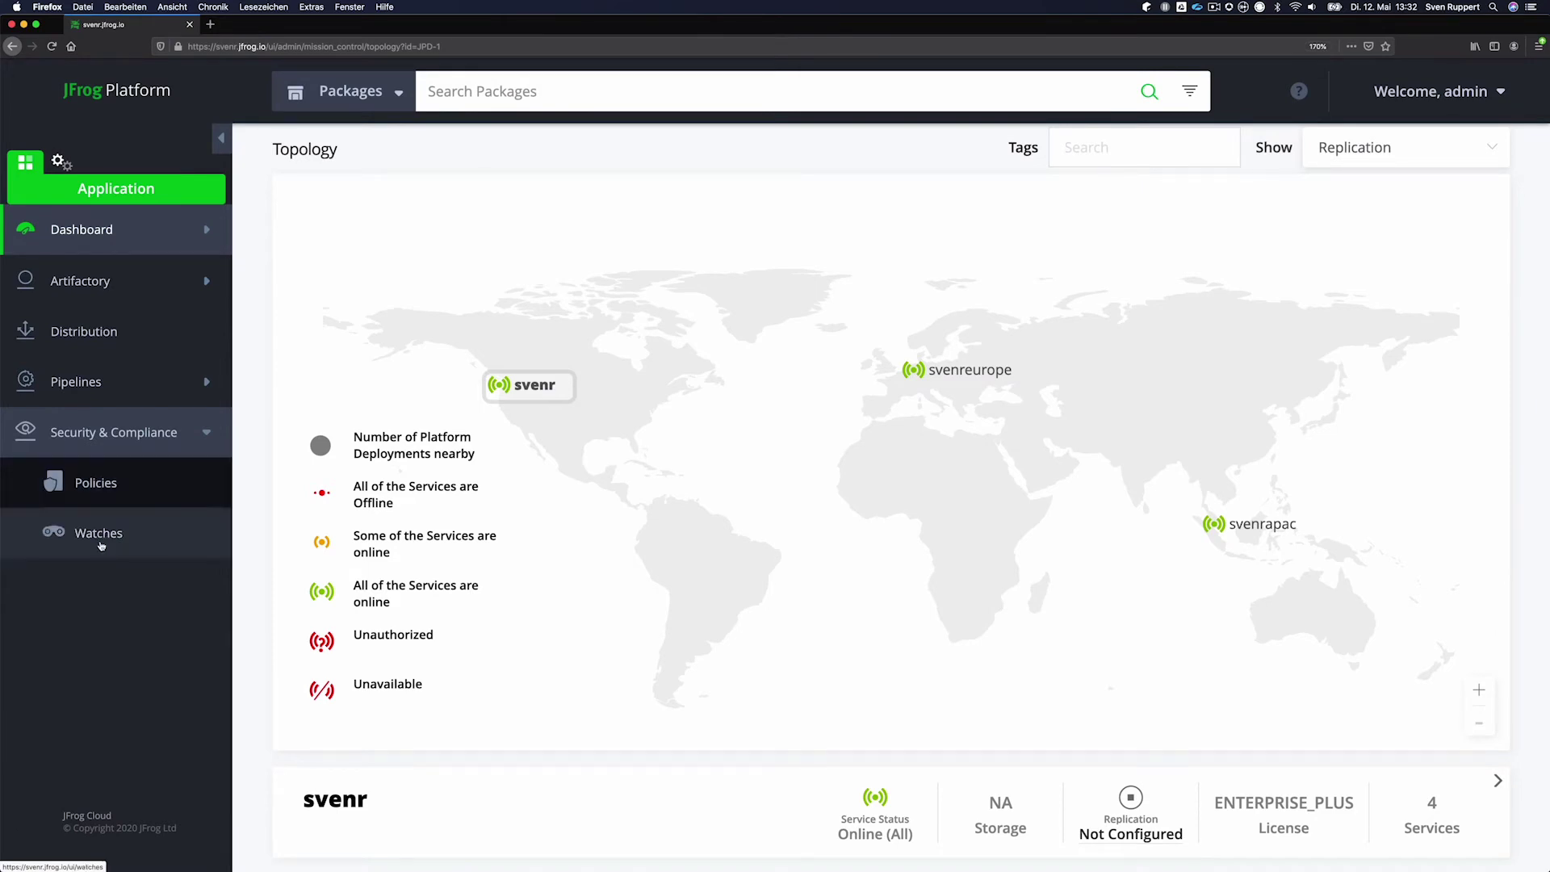
left_click(103, 500)
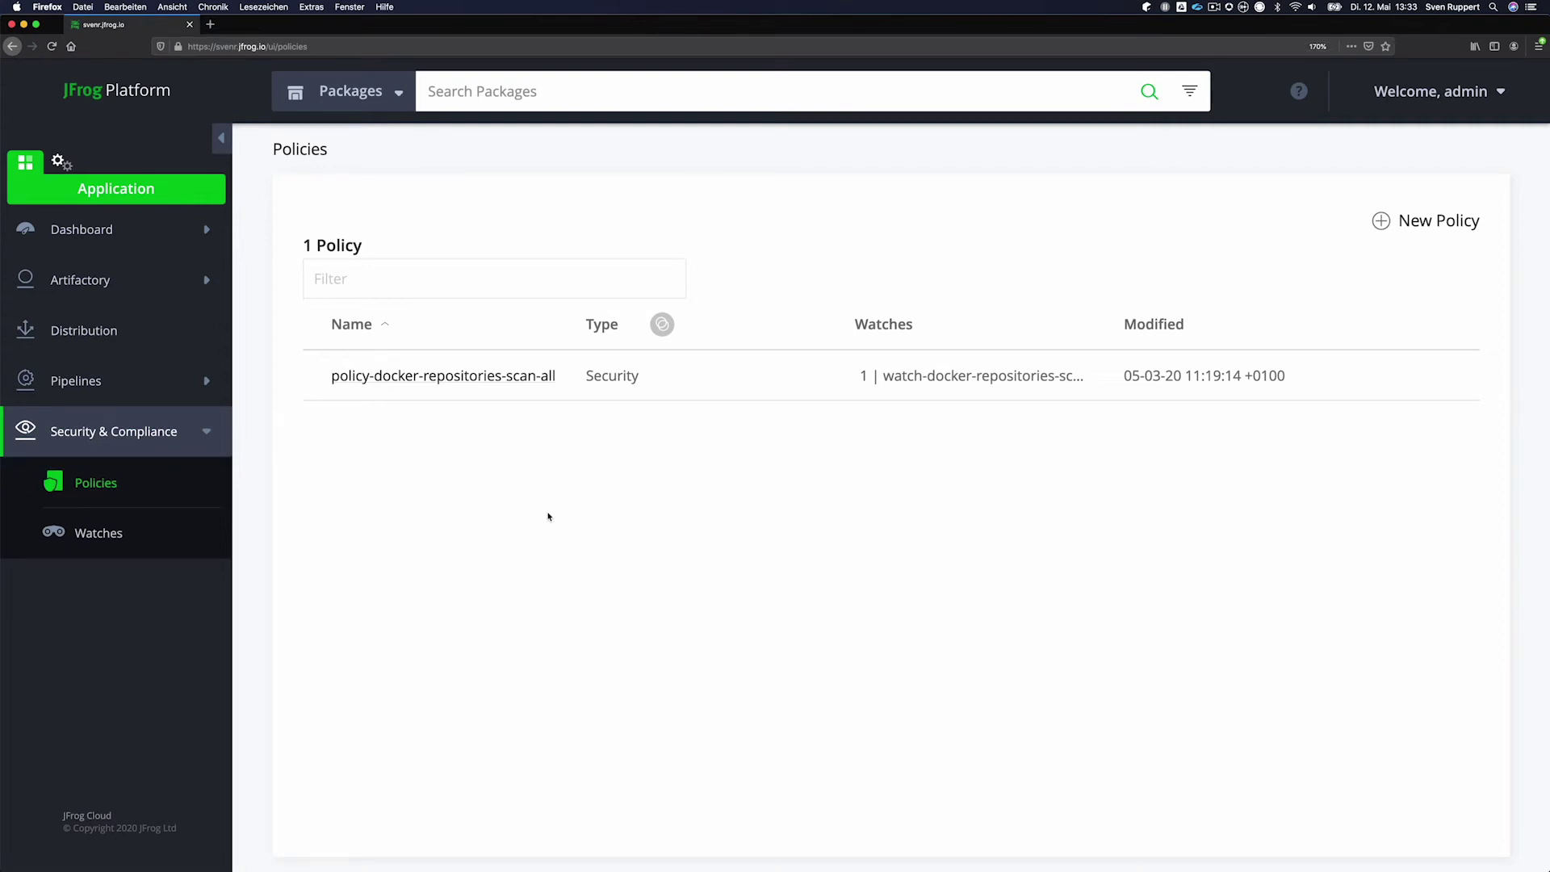
left_click(1440, 226)
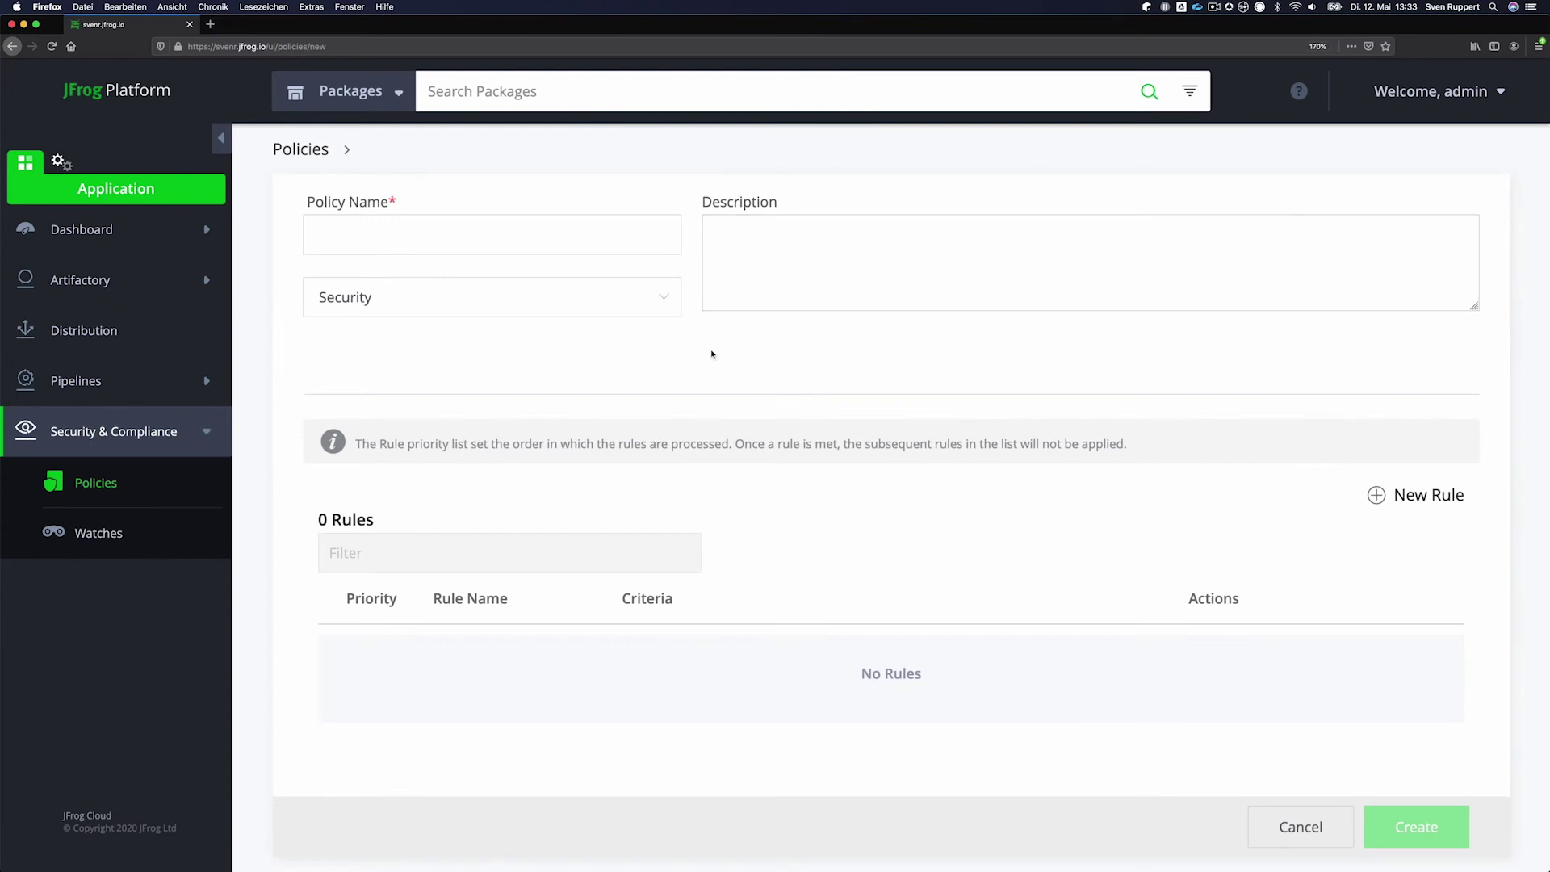
left_click(564, 243)
type("policy-demo")
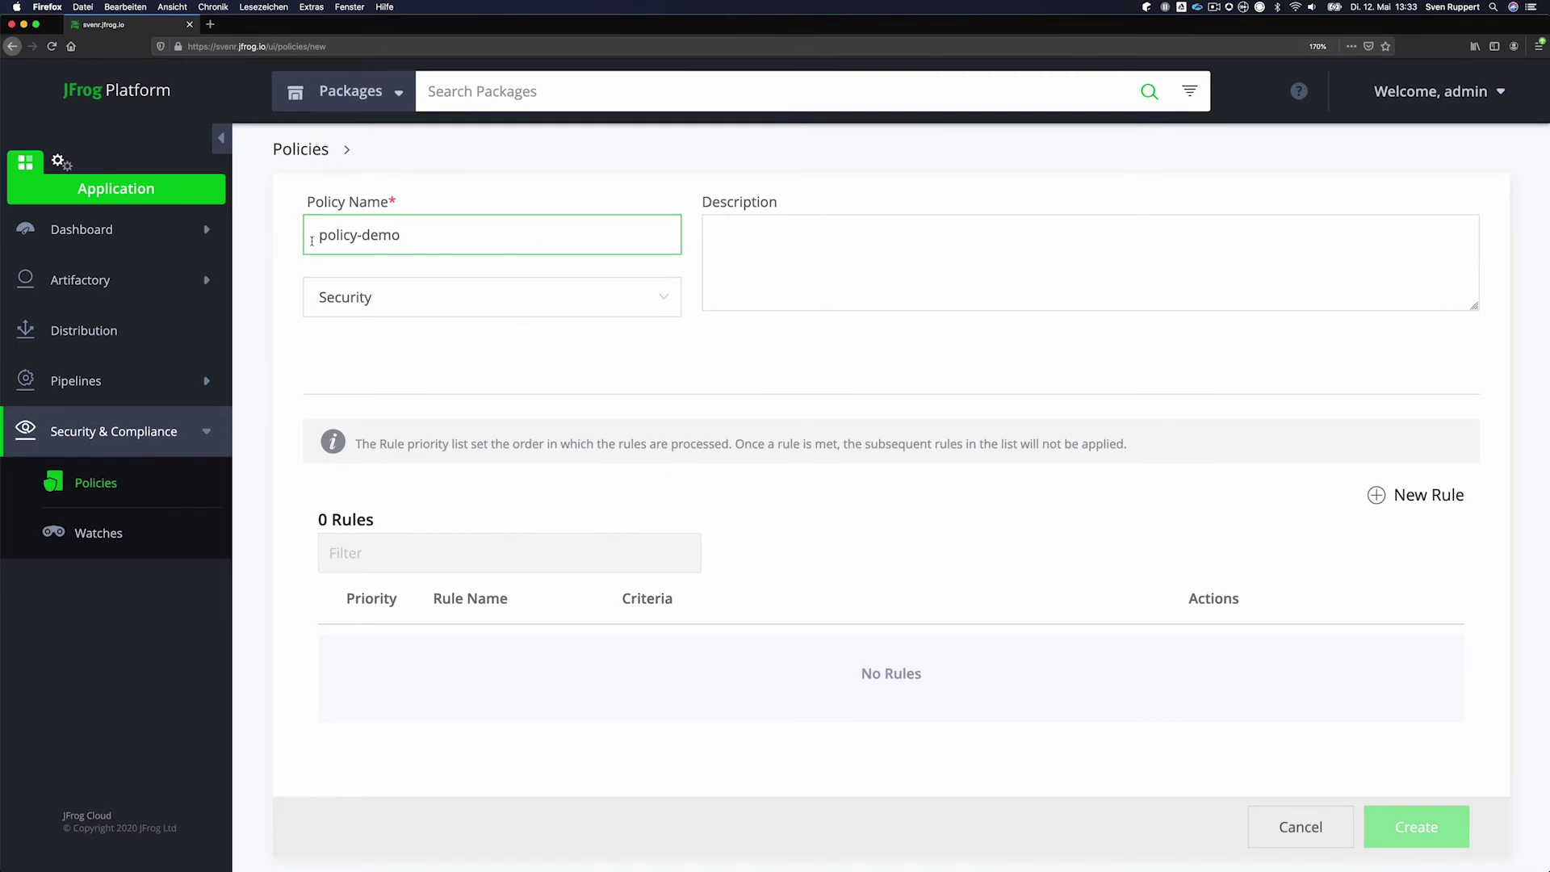
left_click_drag(313, 240, 417, 240)
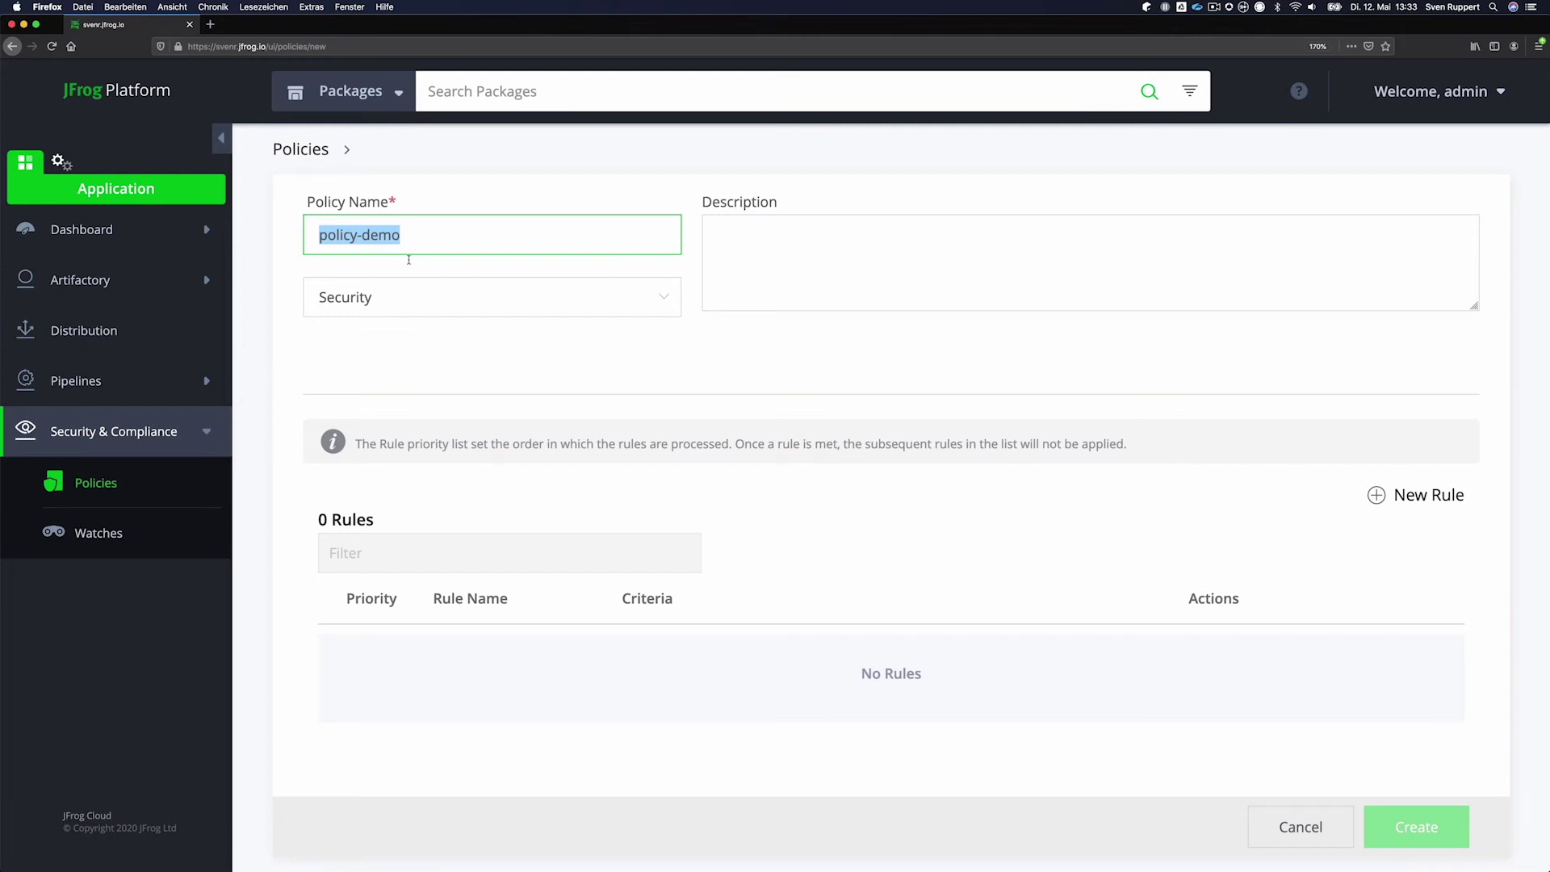
left_click(393, 299)
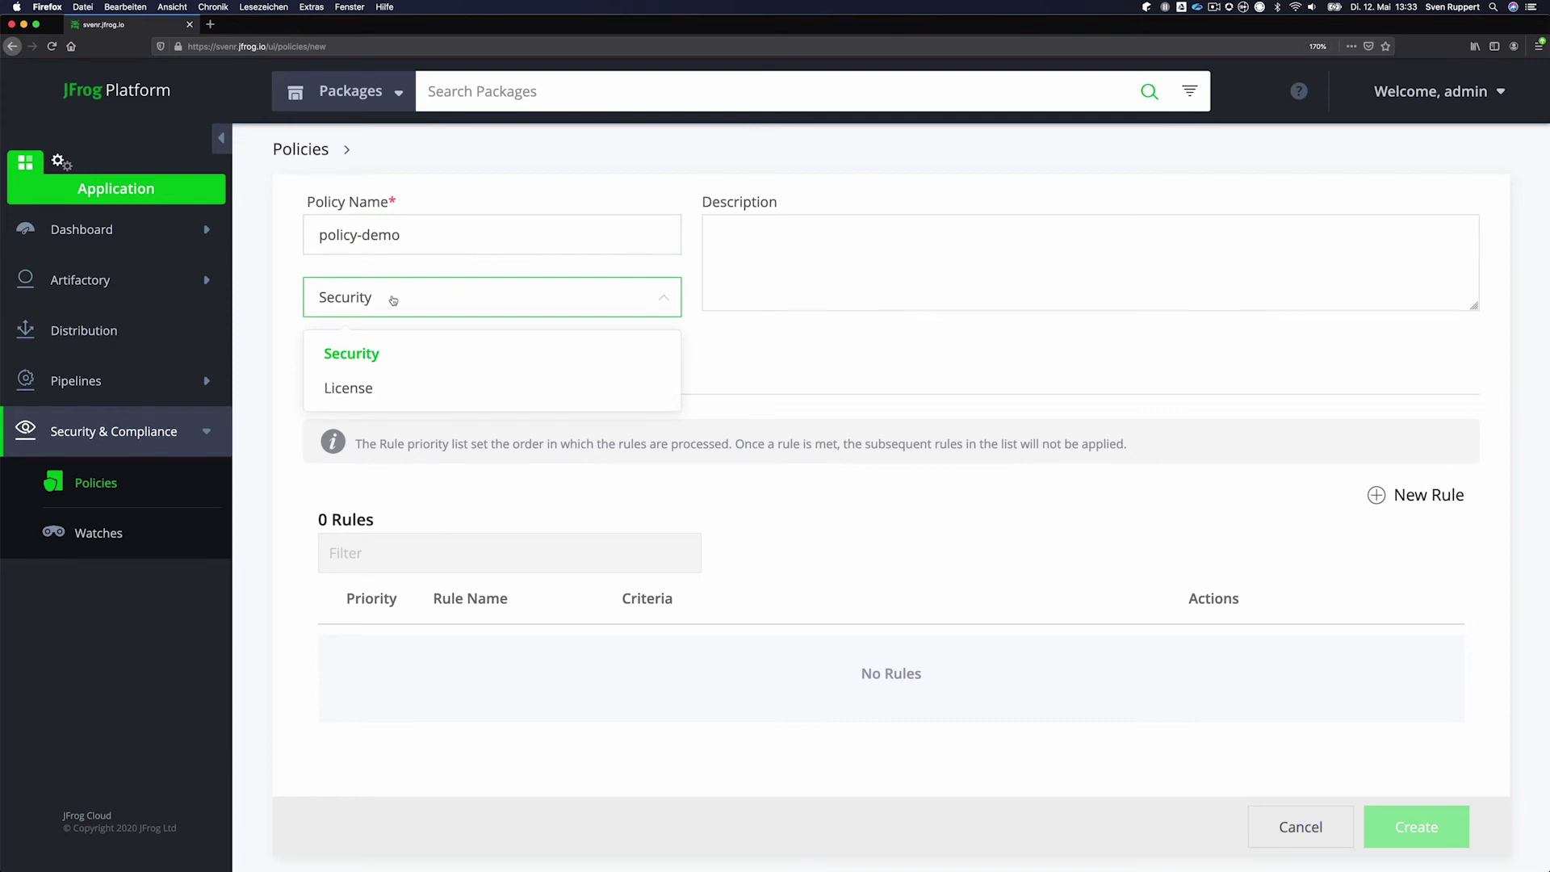
left_click(393, 366)
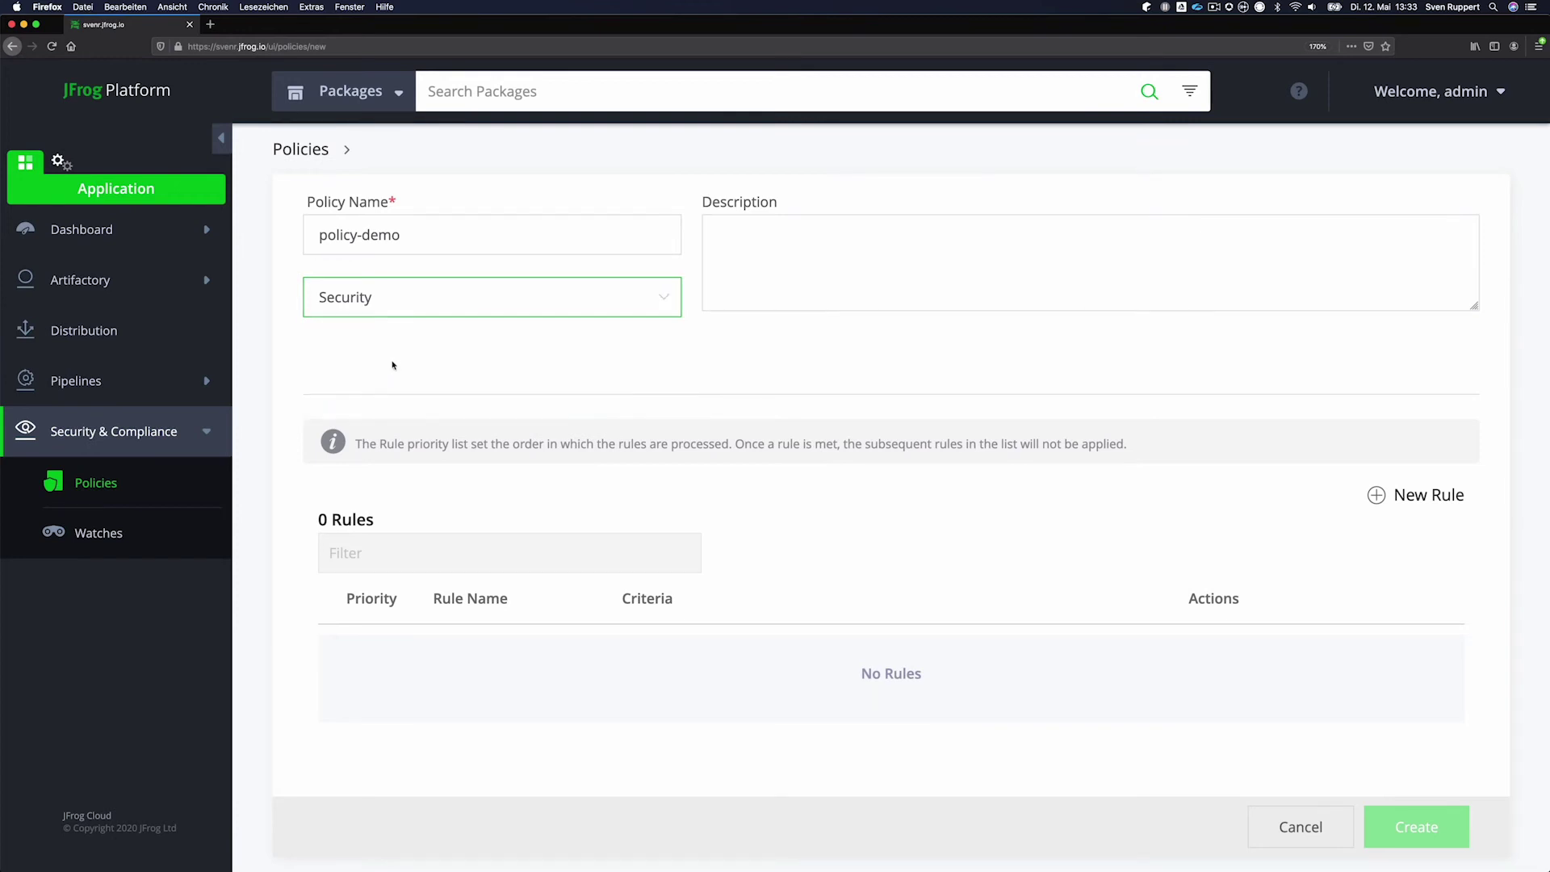
left_click(757, 259)
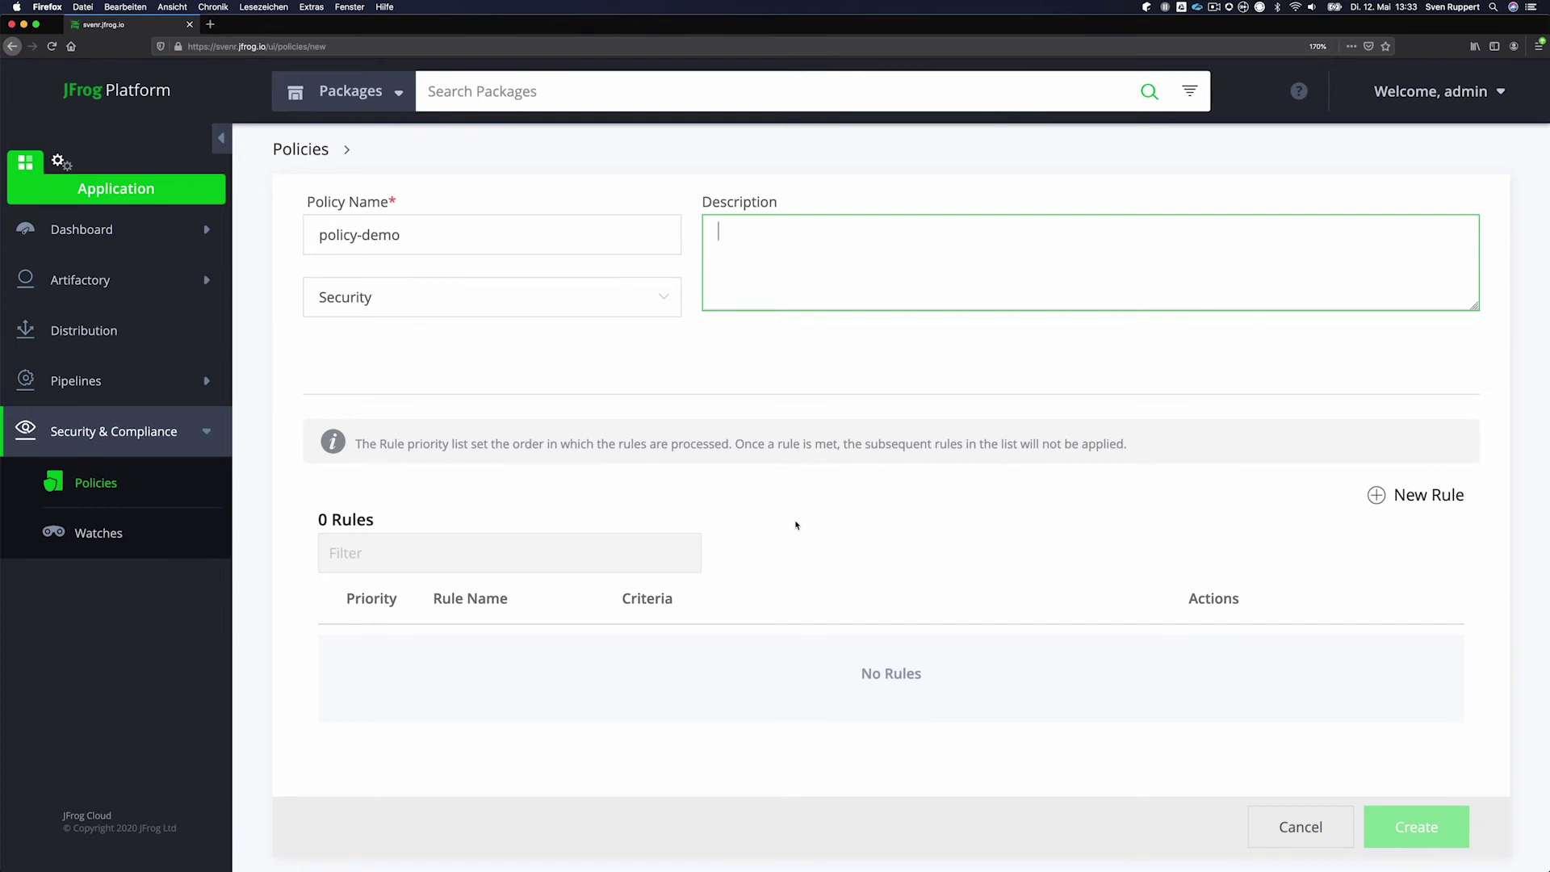
Step: Add a rule named rule-demo to the policy, keeping its minimal severity at All Severities
left_click(1430, 499)
left_click(664, 299)
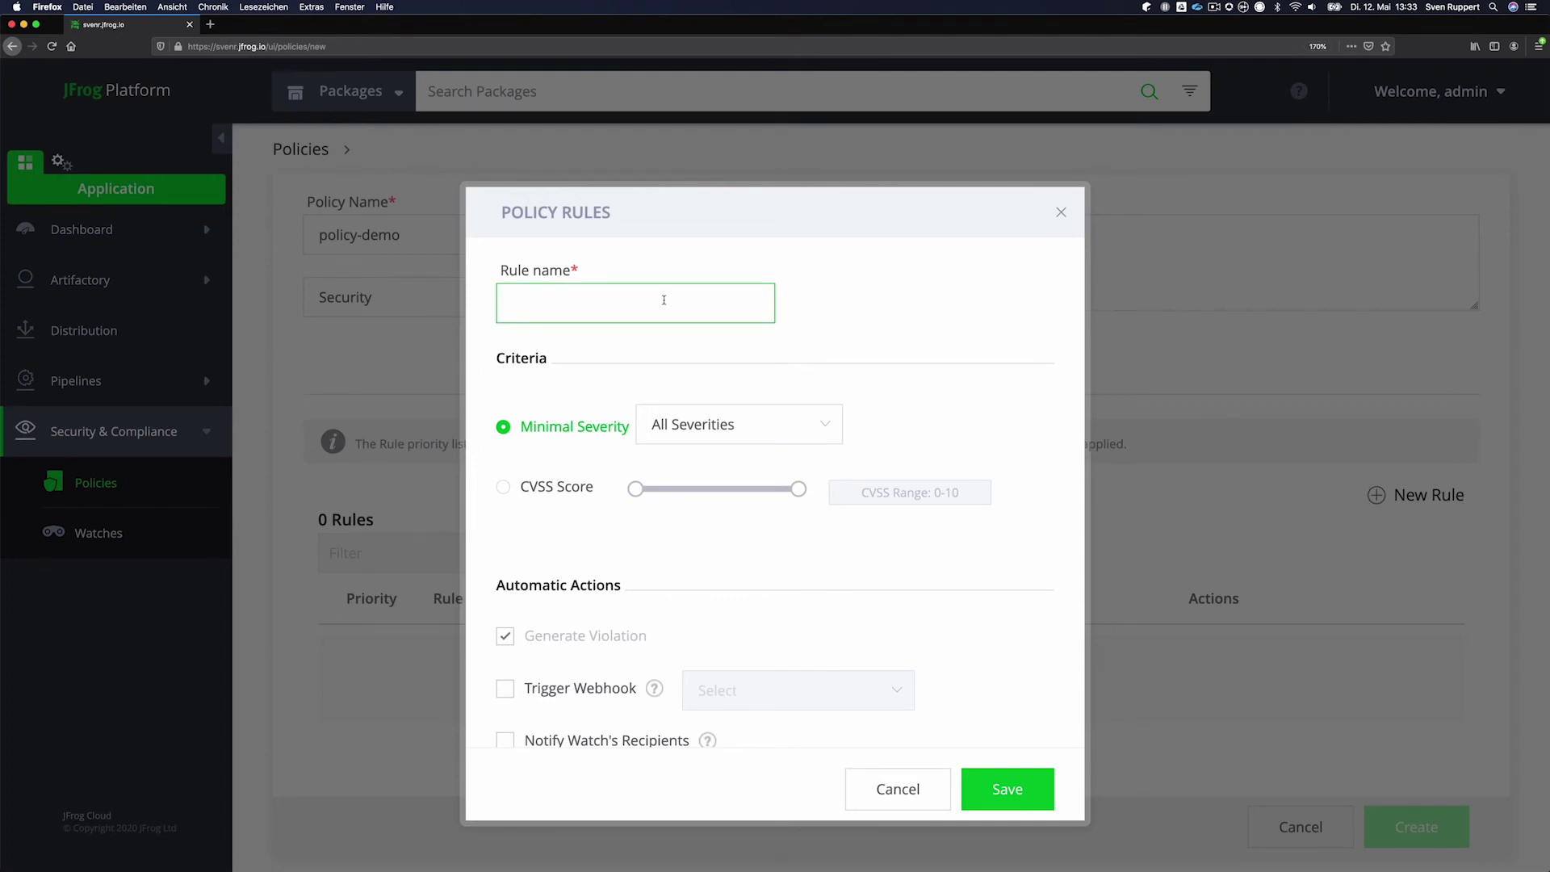
type("rule-demo")
left_click(640, 432)
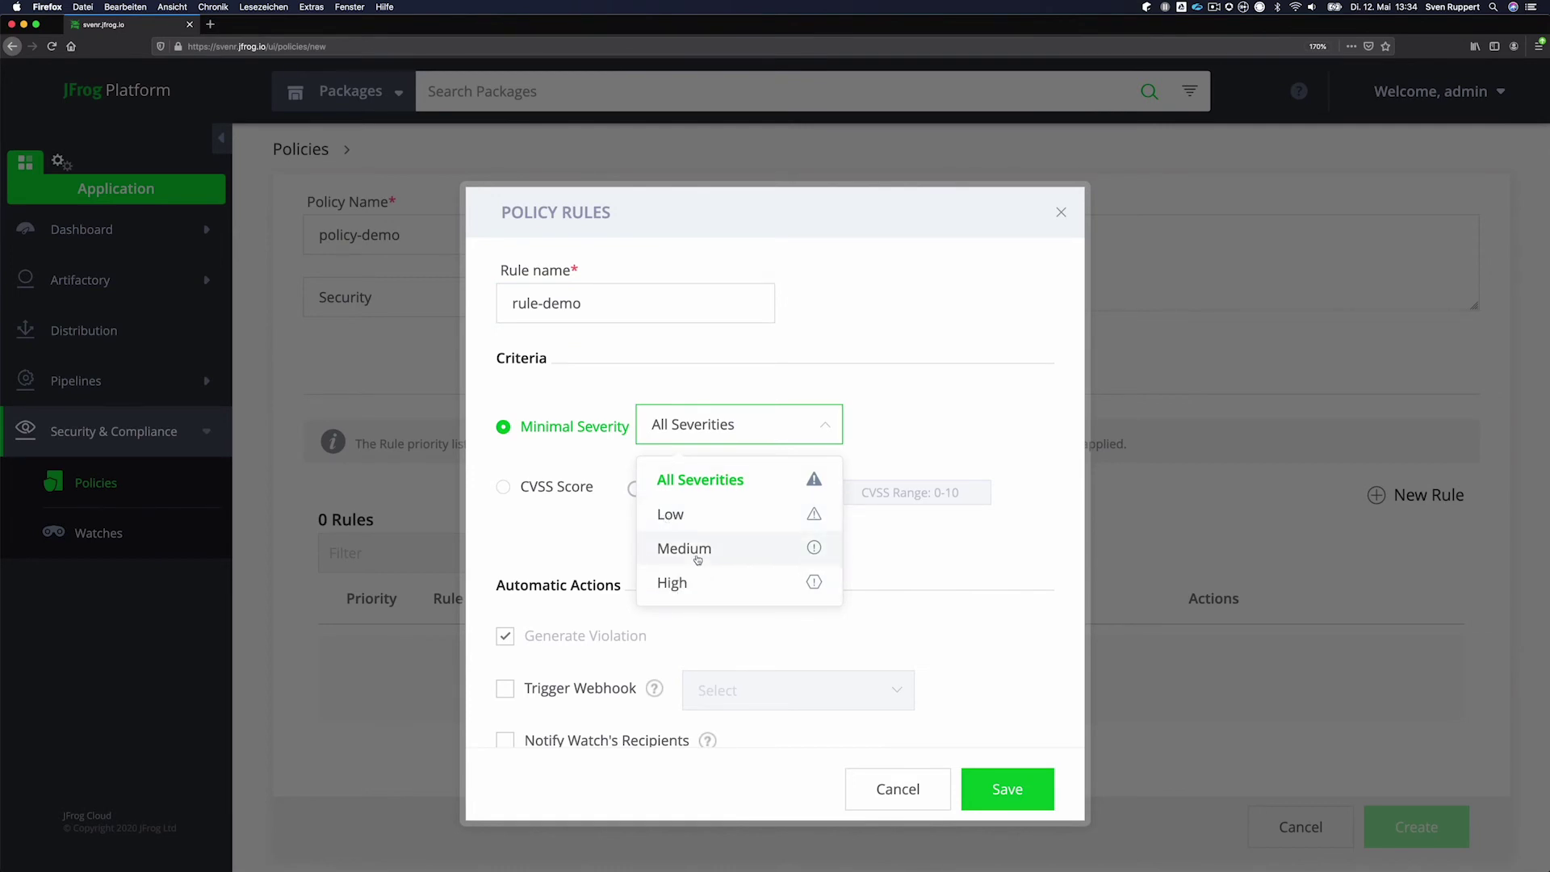
left_click(555, 535)
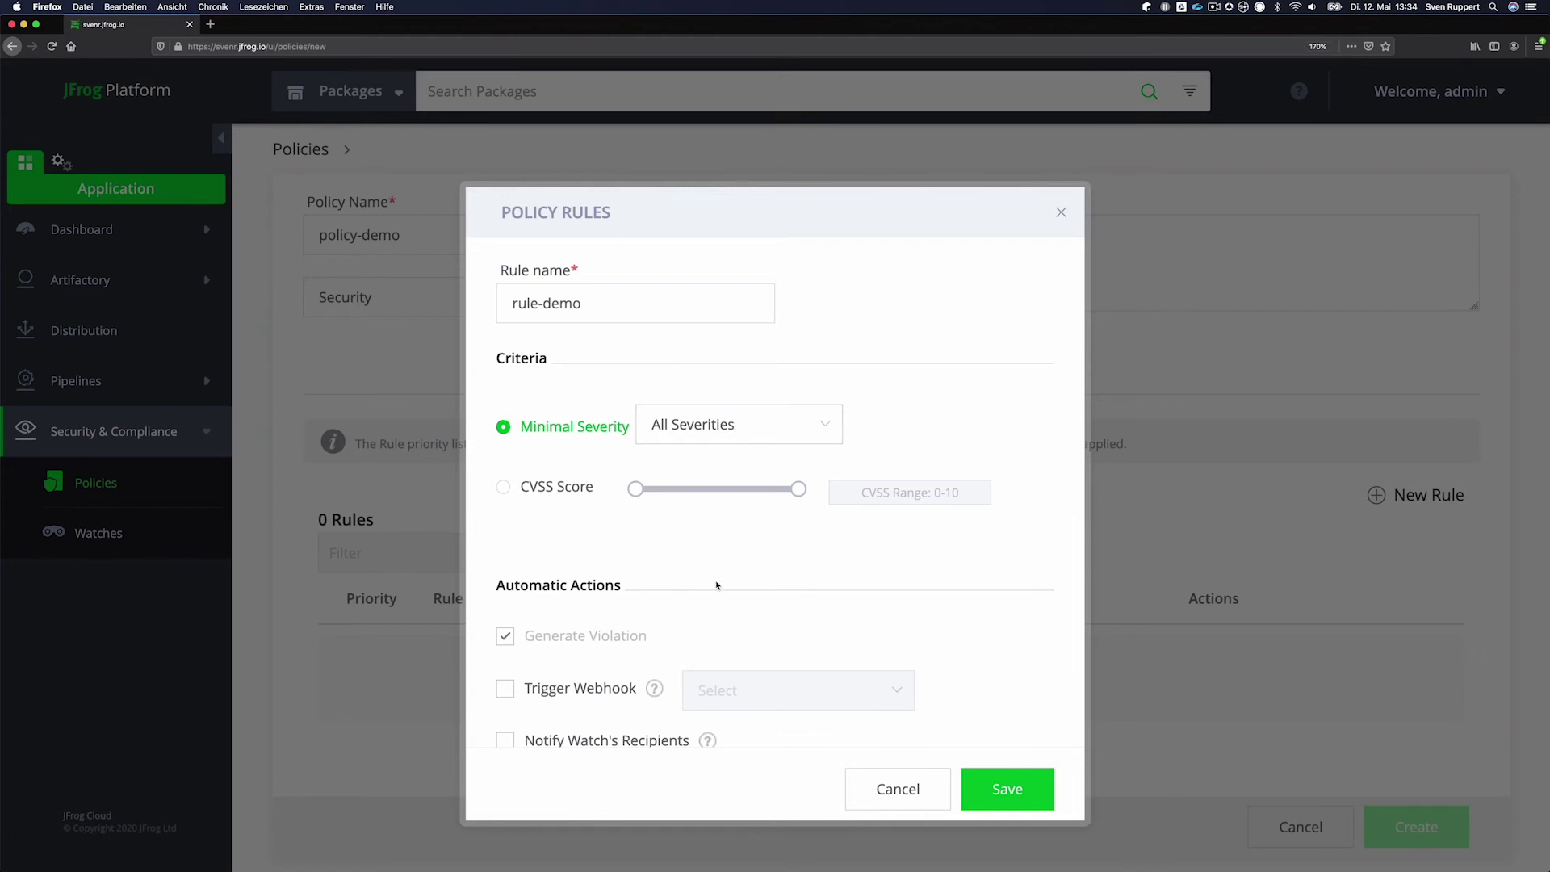
Step: Review the rule's automatic actions, save it with only Generate Violation enabled, and create the policy
scroll(716, 593, "down", 2)
scroll(716, 593, "down", 2)
scroll(716, 593, "up", 5)
scroll(577, 501, "down", 1)
scroll(576, 501, "down", 5)
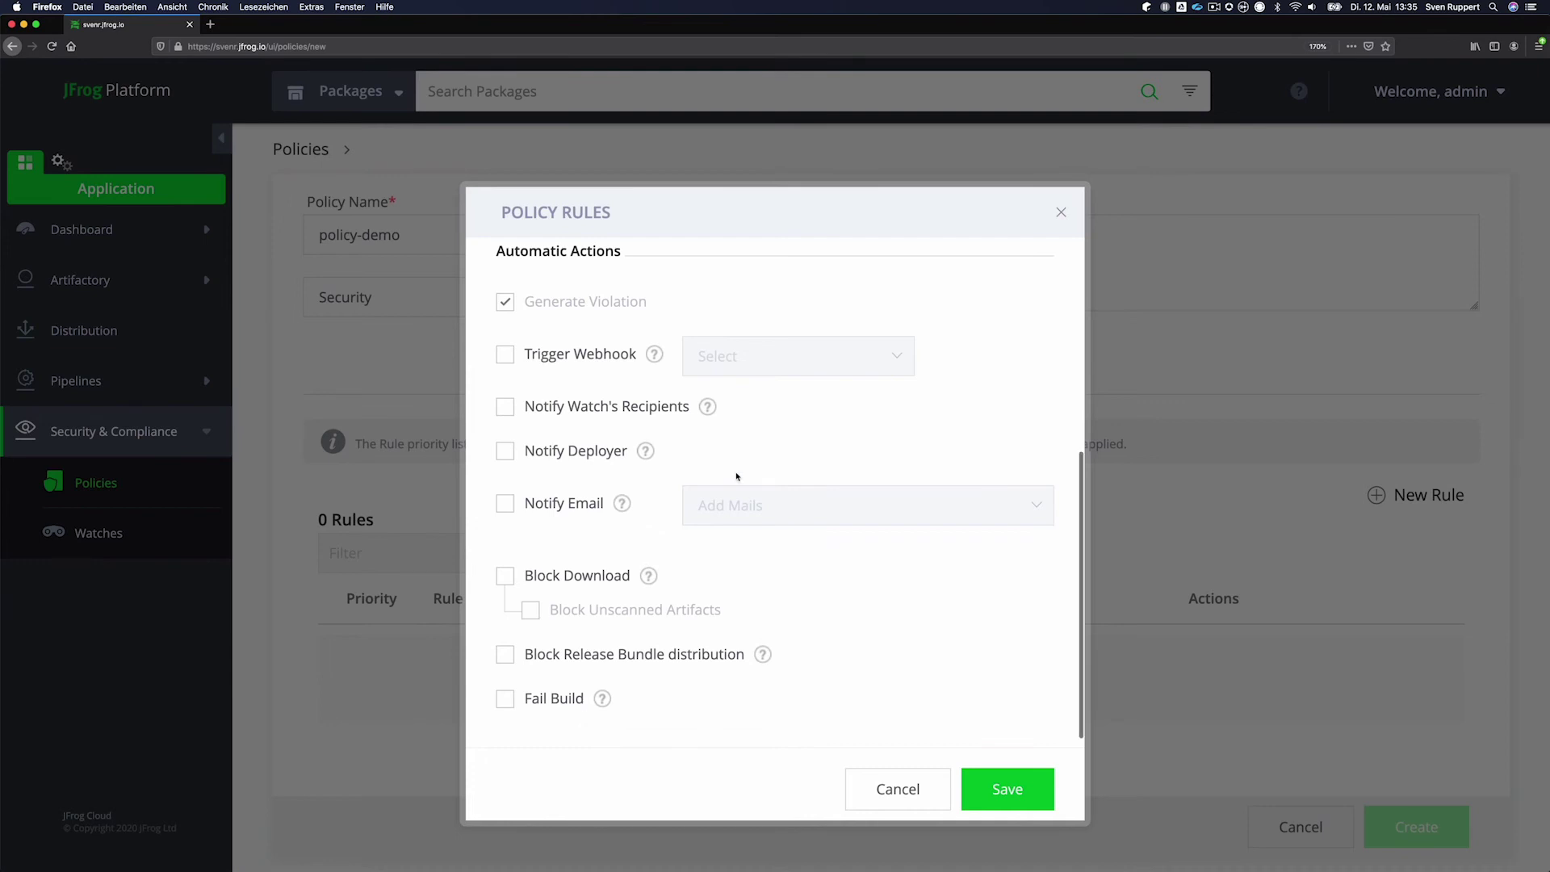
scroll(737, 476, "up", 5)
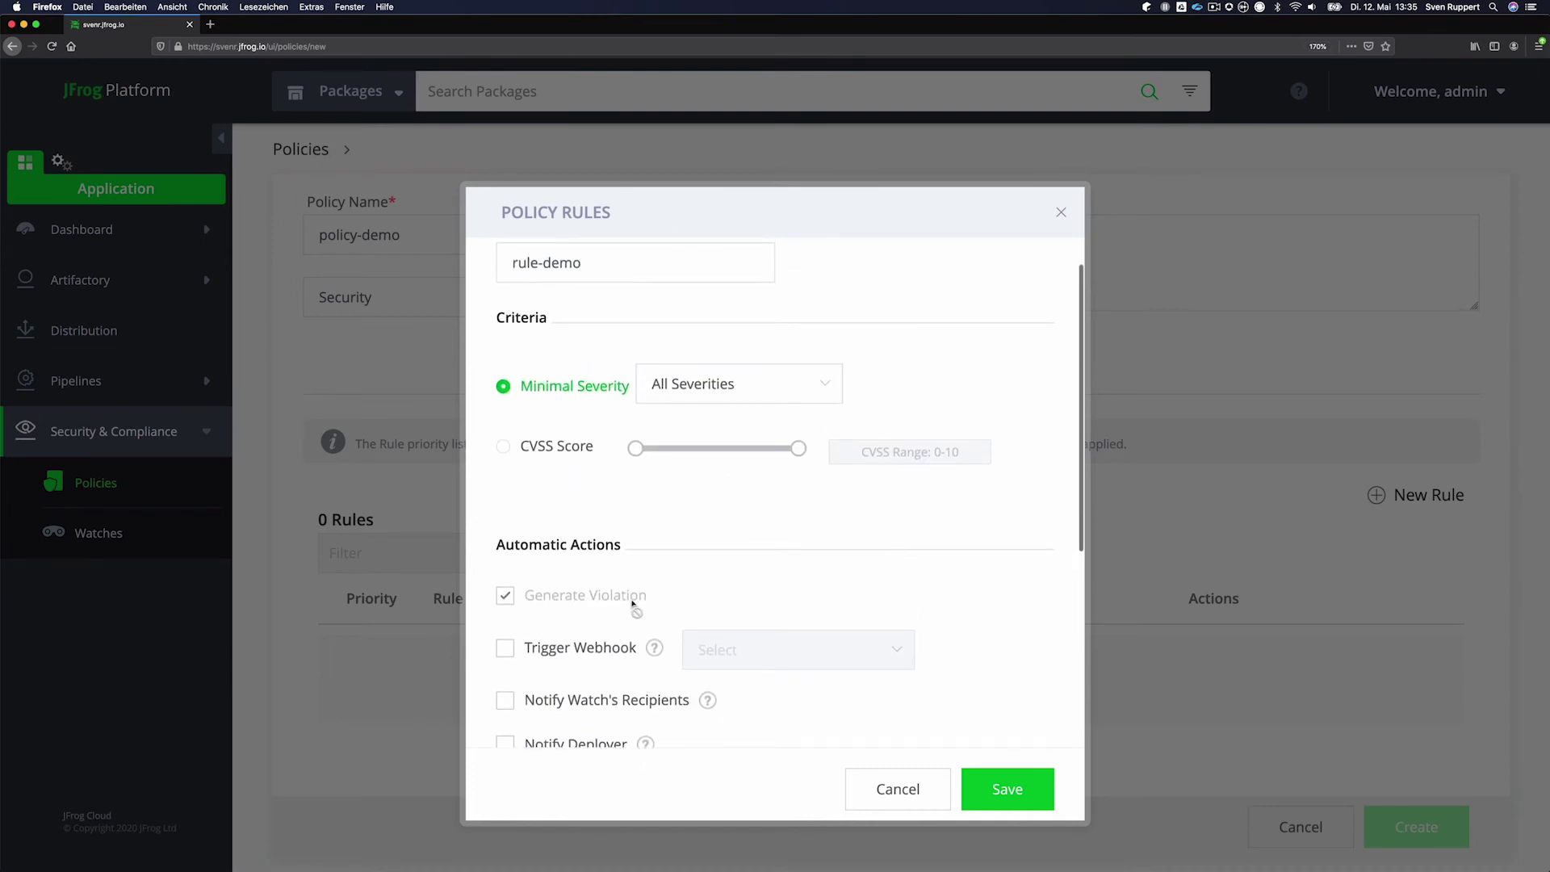
left_click(982, 782)
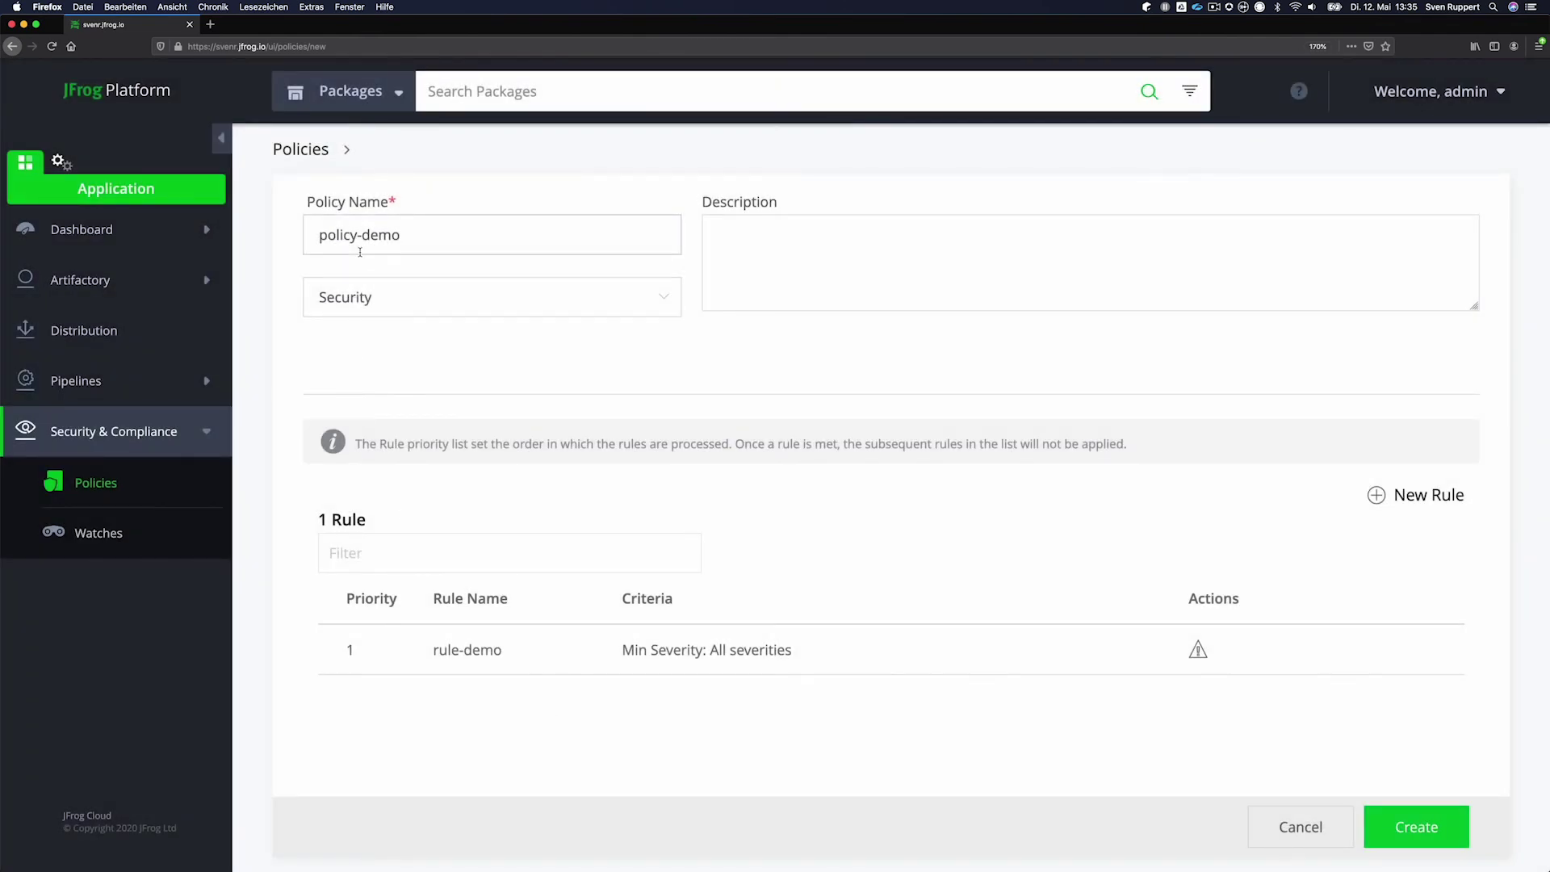
left_click(1408, 832)
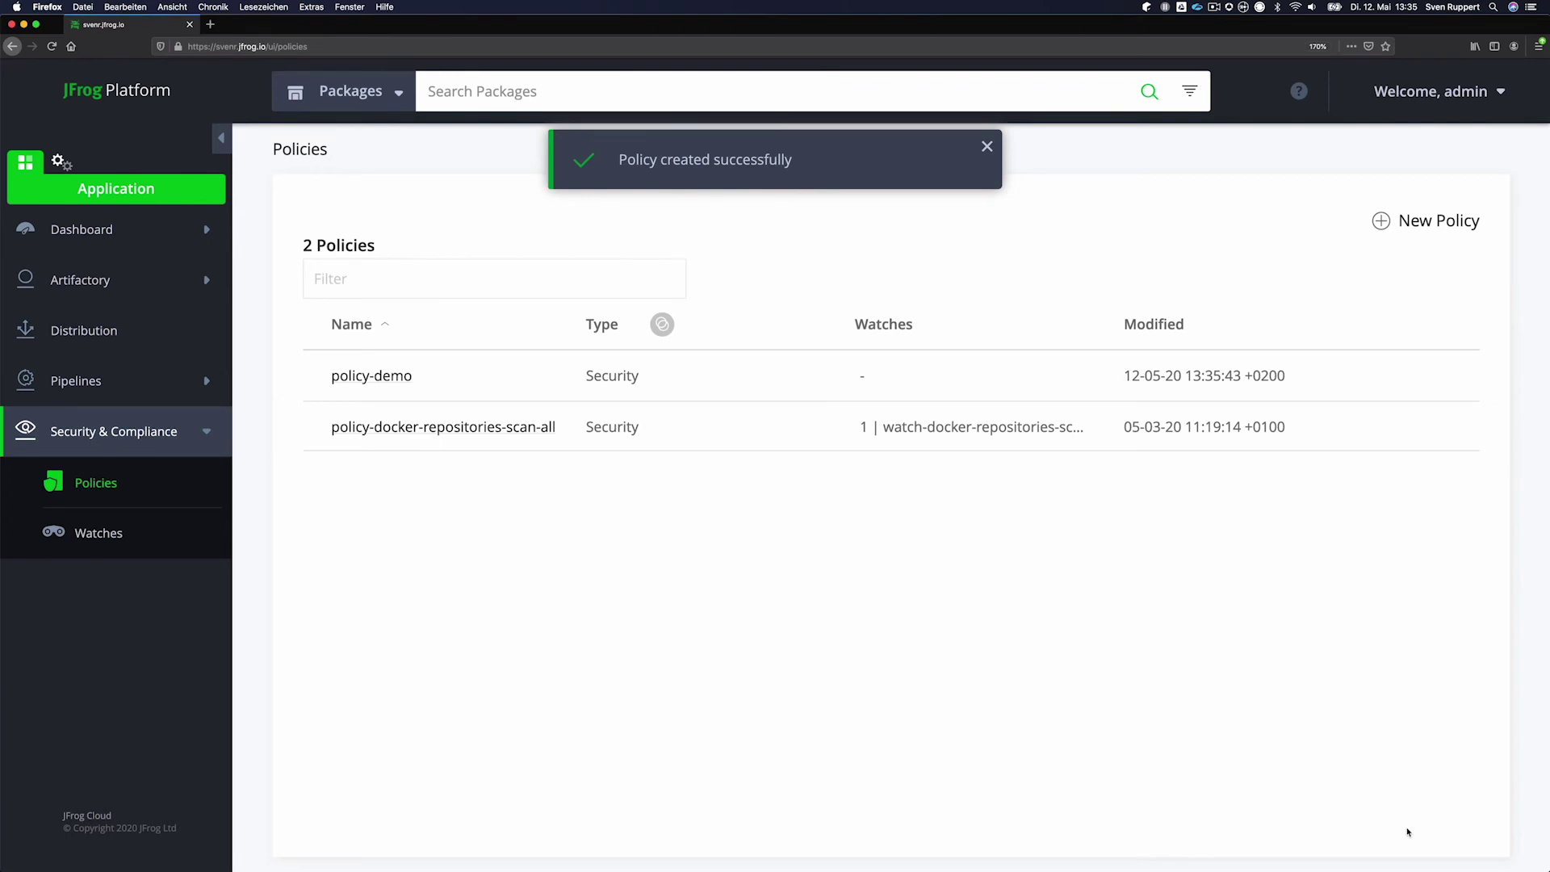
Step: Start a new watch under Security & Compliance and name it watch-demo
left_click(100, 536)
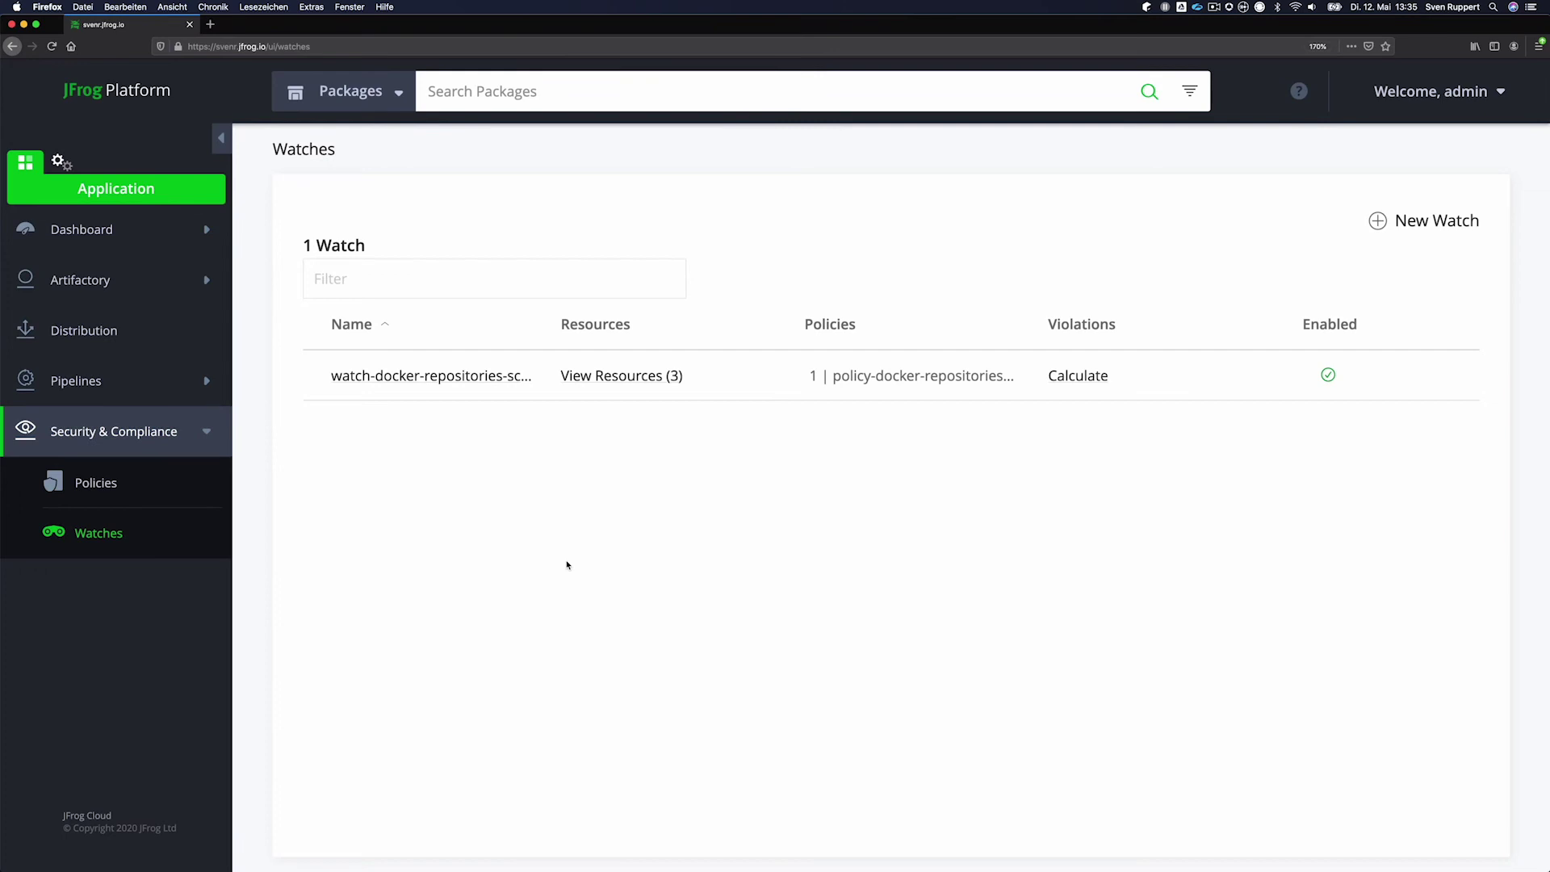
left_click(1428, 225)
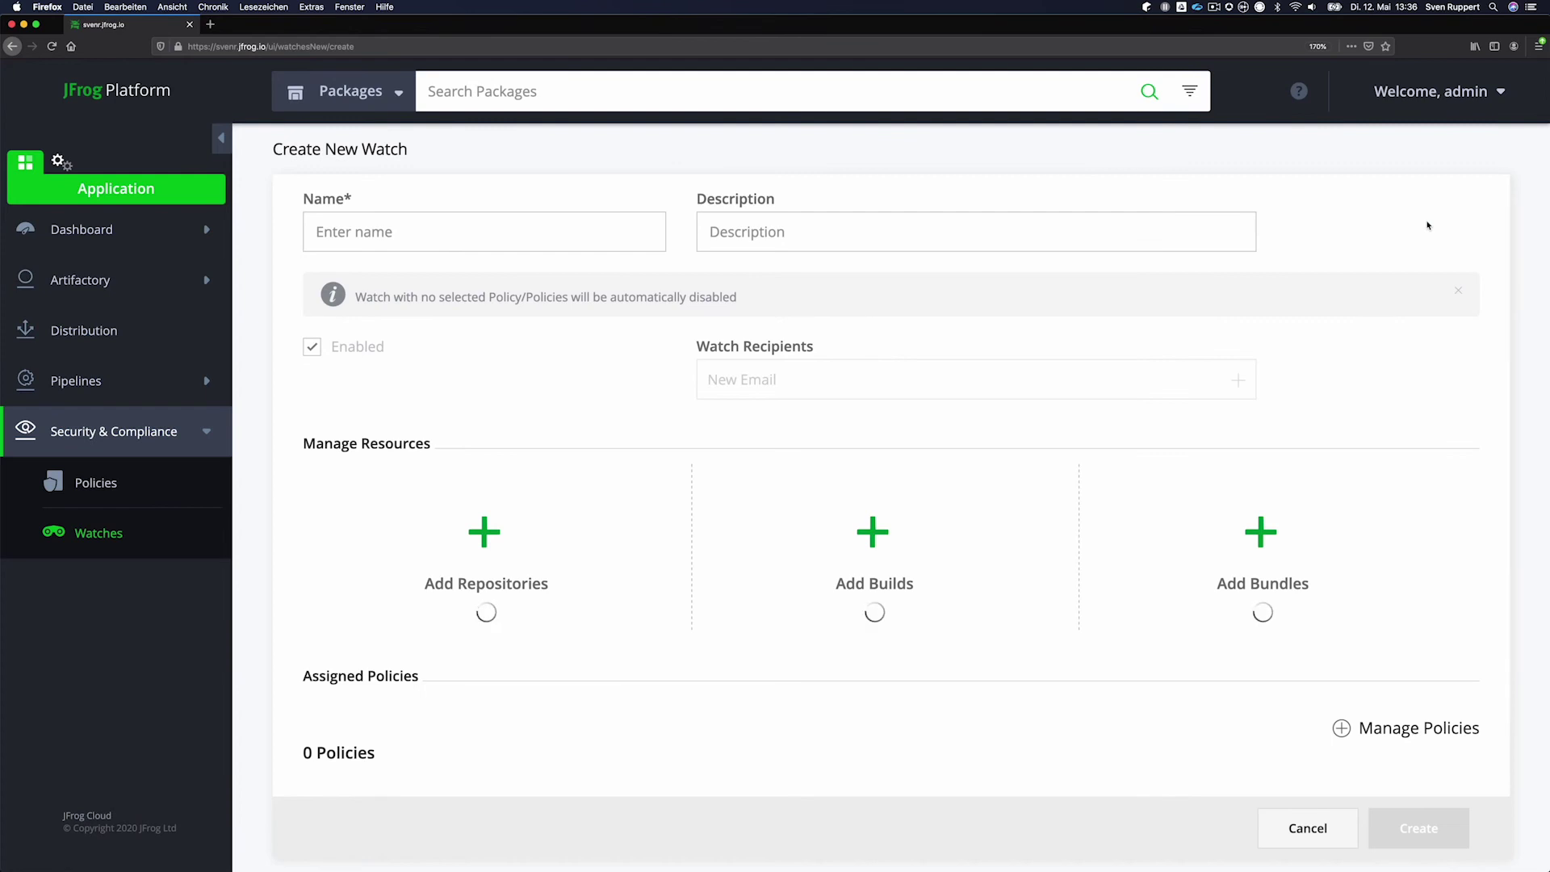
left_click(573, 241)
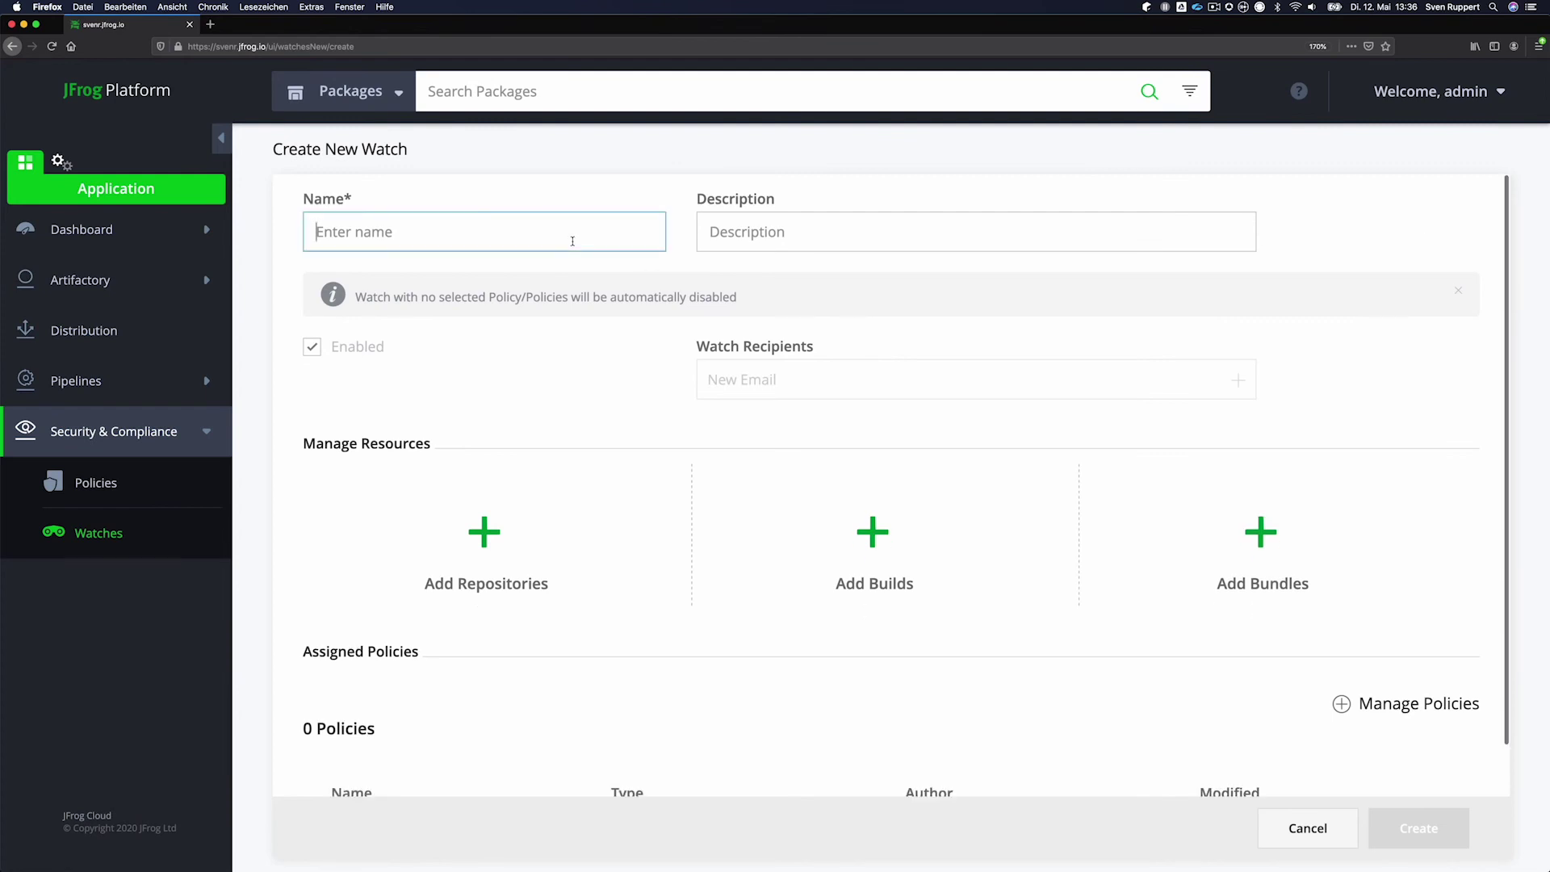
type("watch-demo")
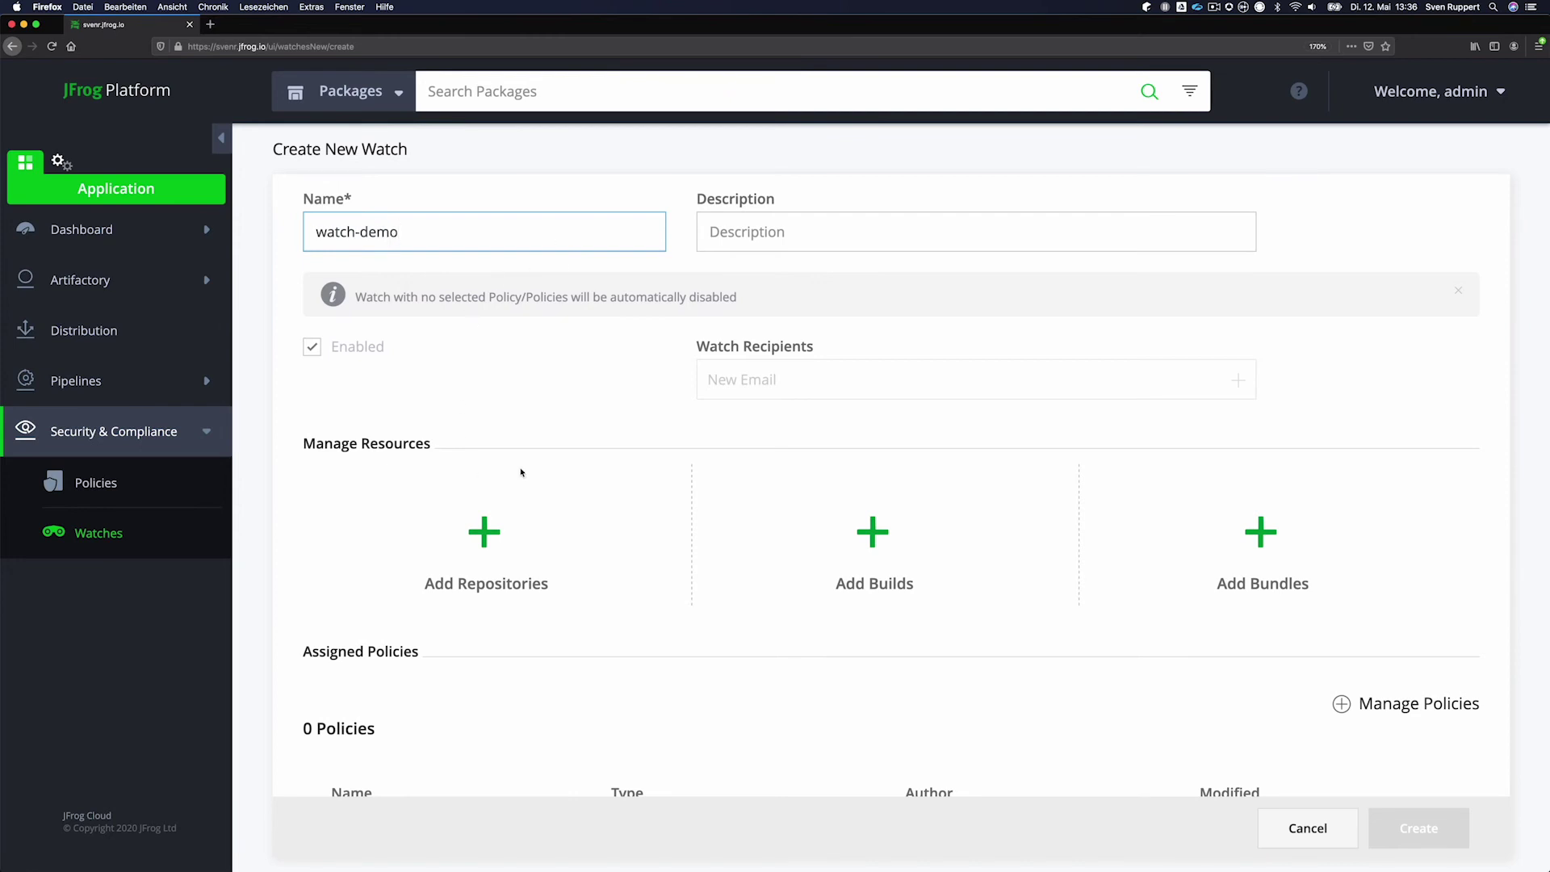
Step: Add the repositories bintray-docker-remote and docker-remote to the watch's resources, filtering the available list by "docker", and save the selection
scroll(630, 509, "down", 3)
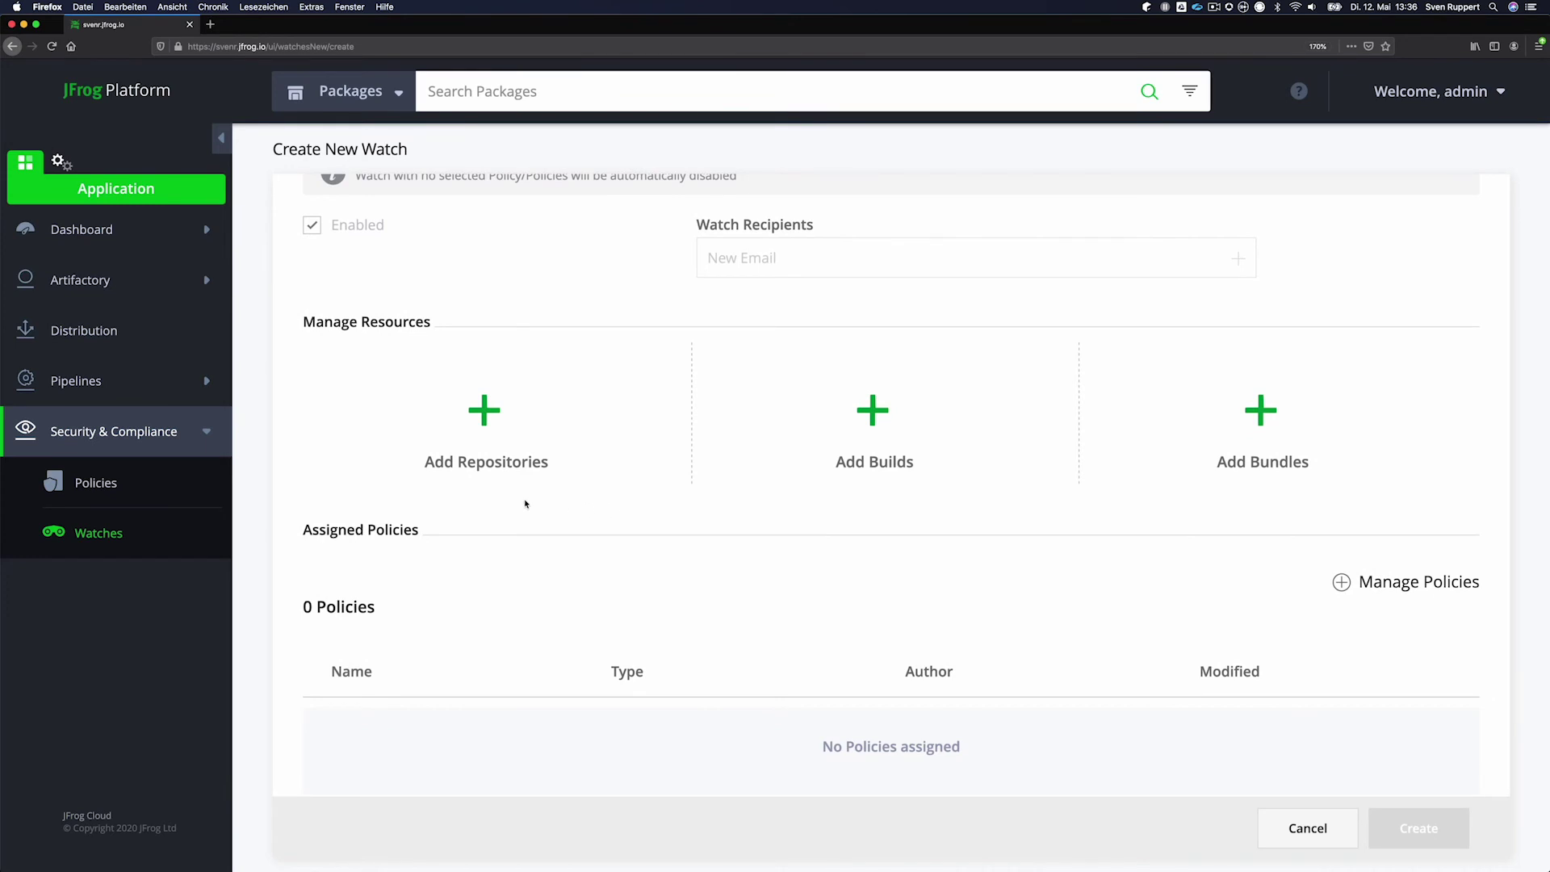
left_click(477, 428)
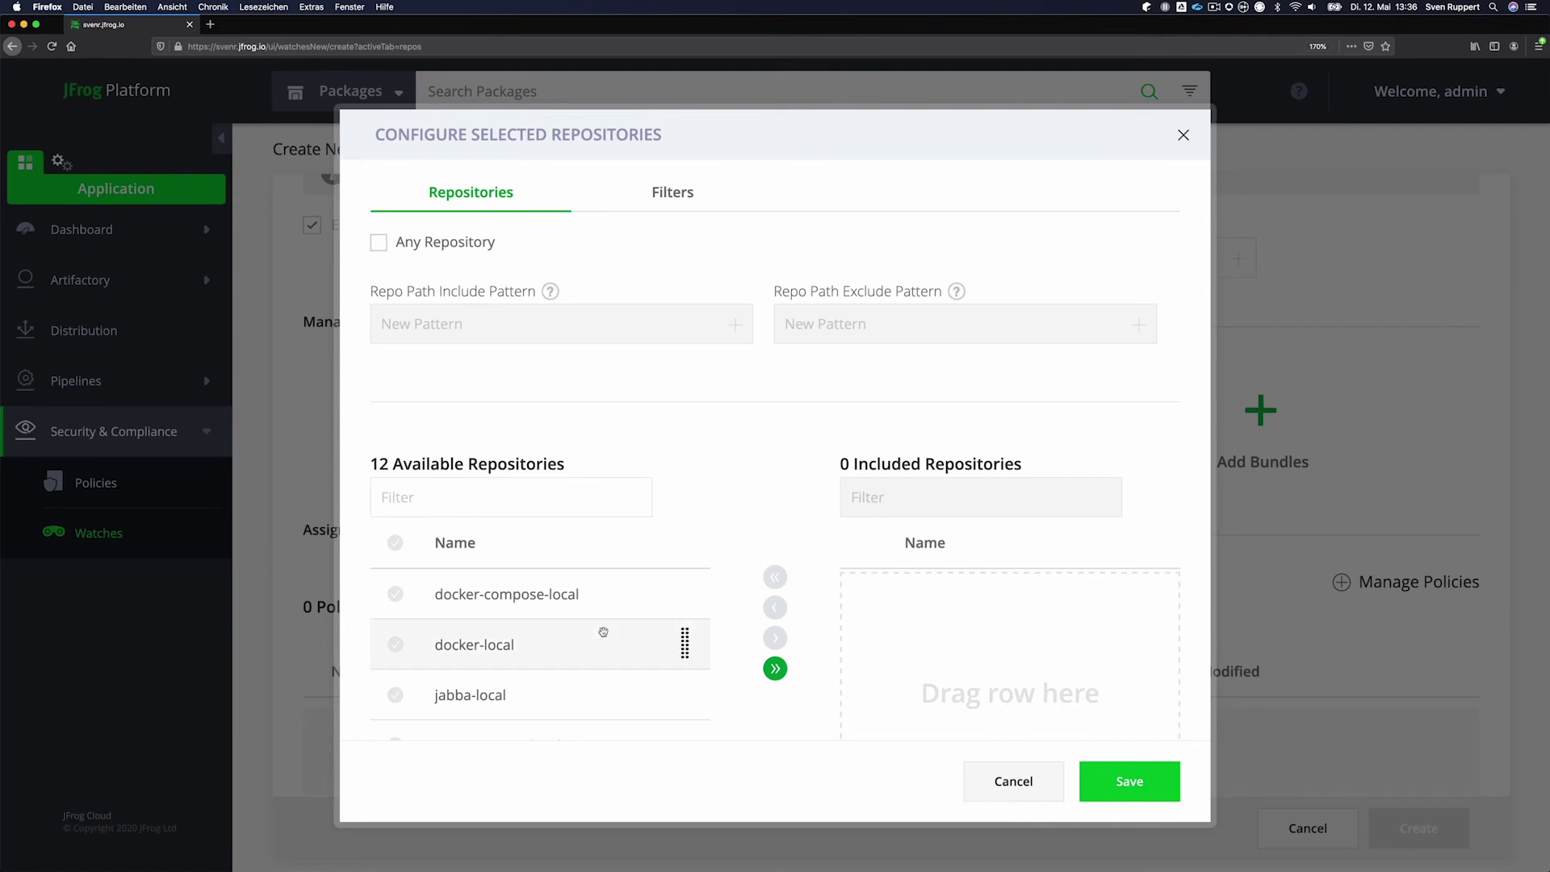
scroll(603, 633, "down", 3)
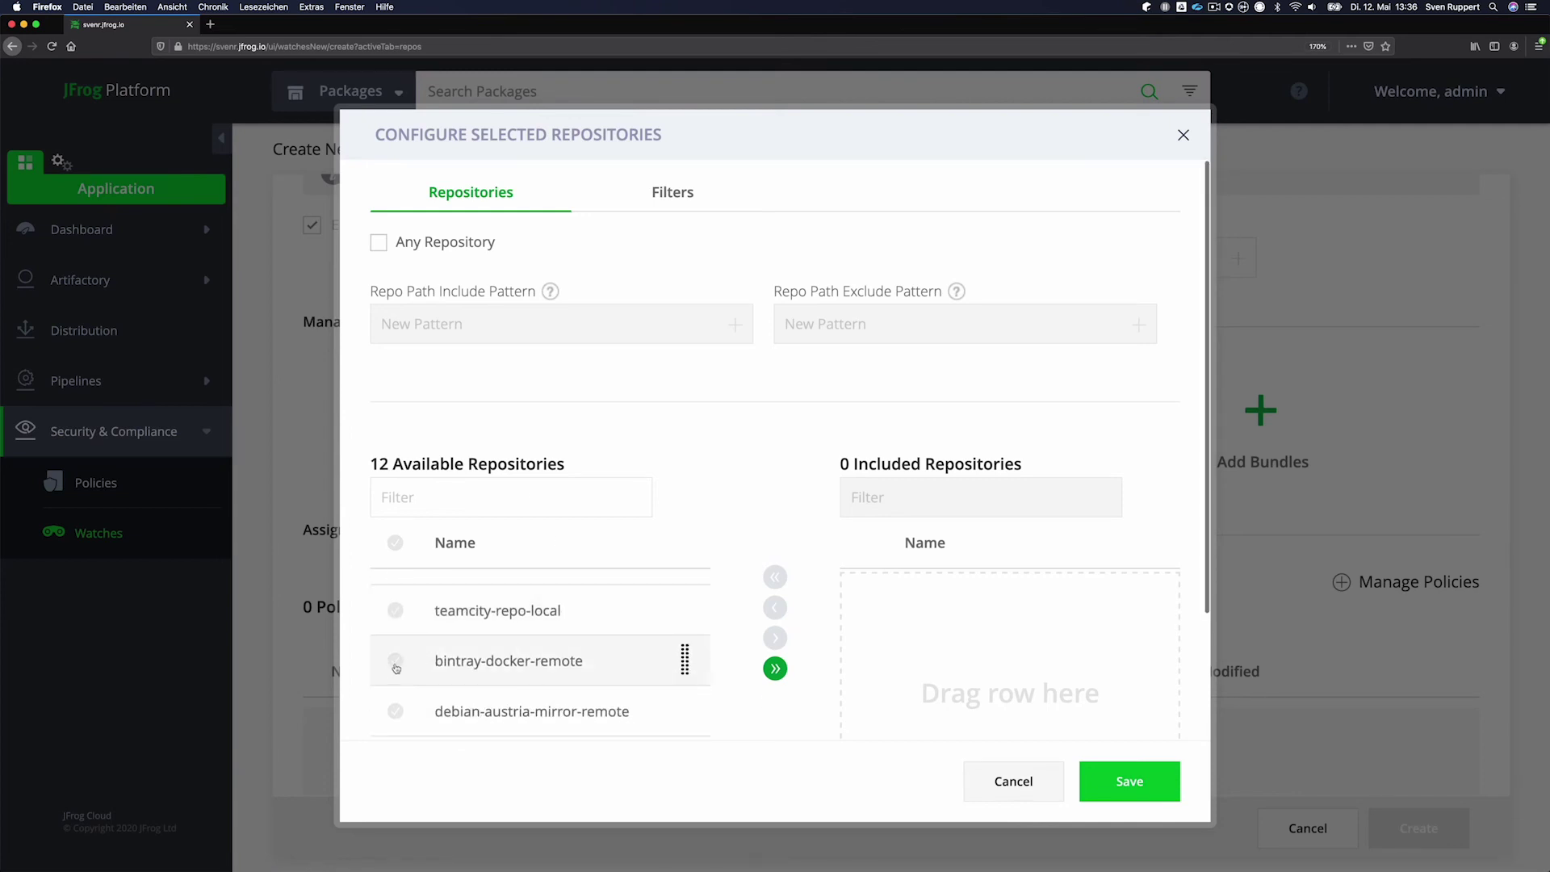
left_click(396, 662)
left_click(480, 500)
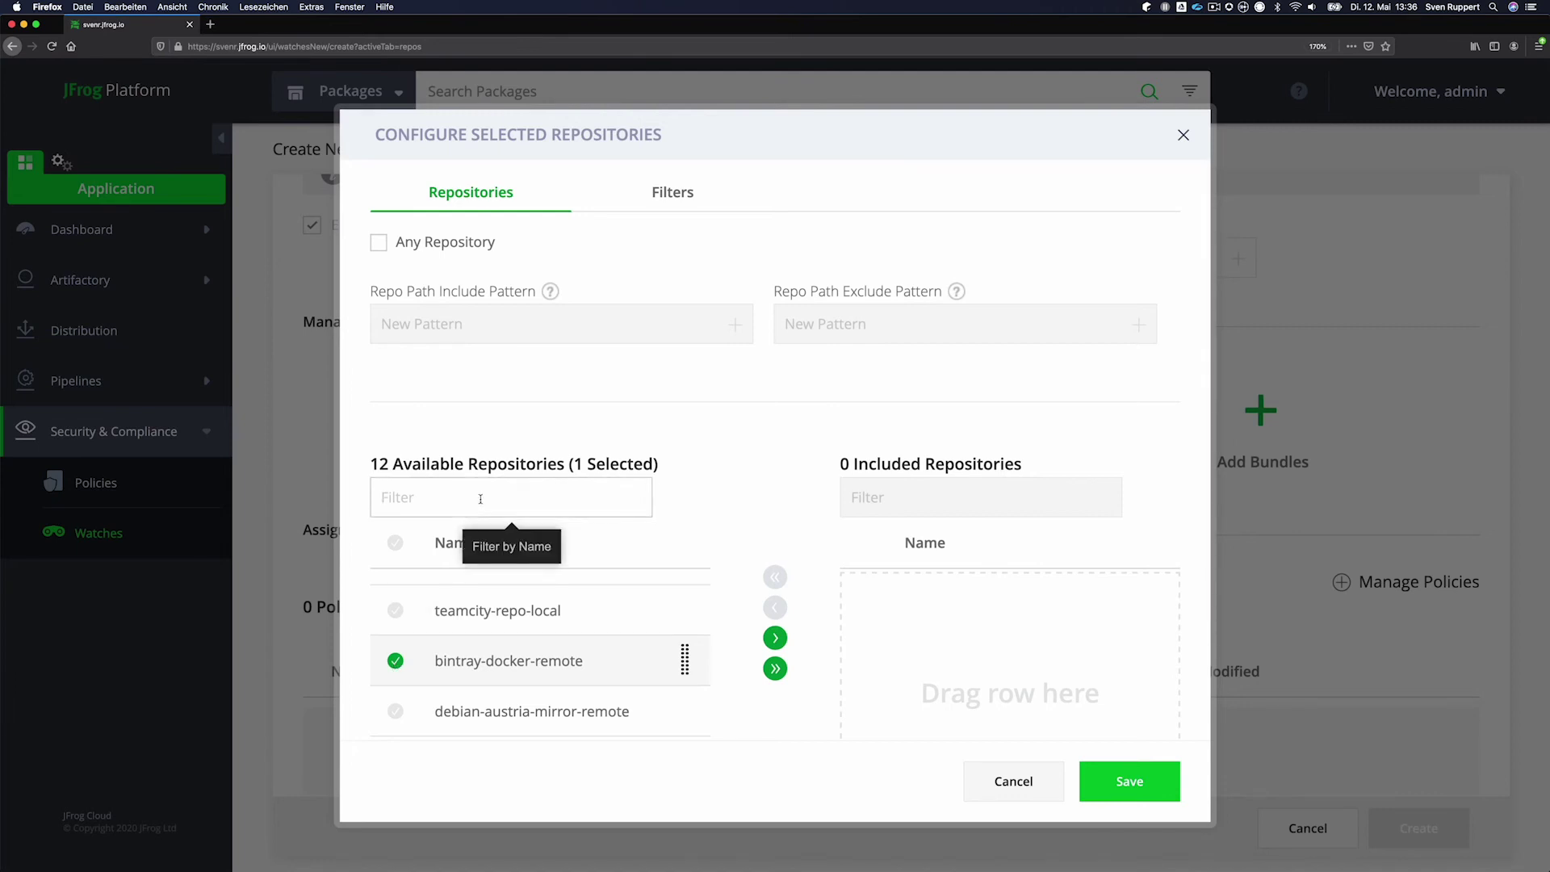
type("docker")
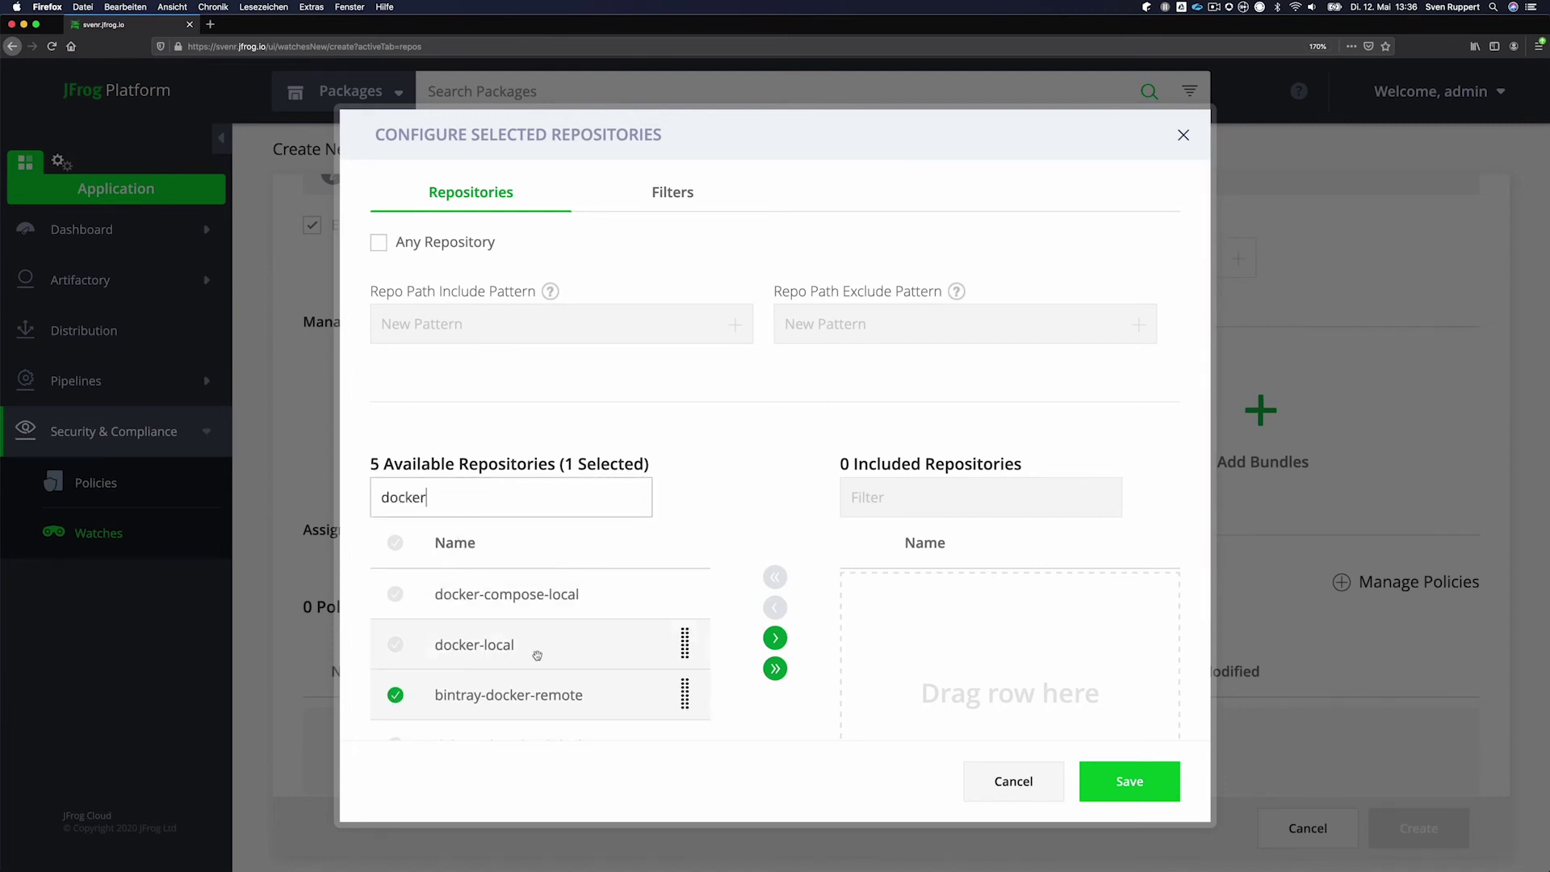
scroll(529, 676, "down", 2)
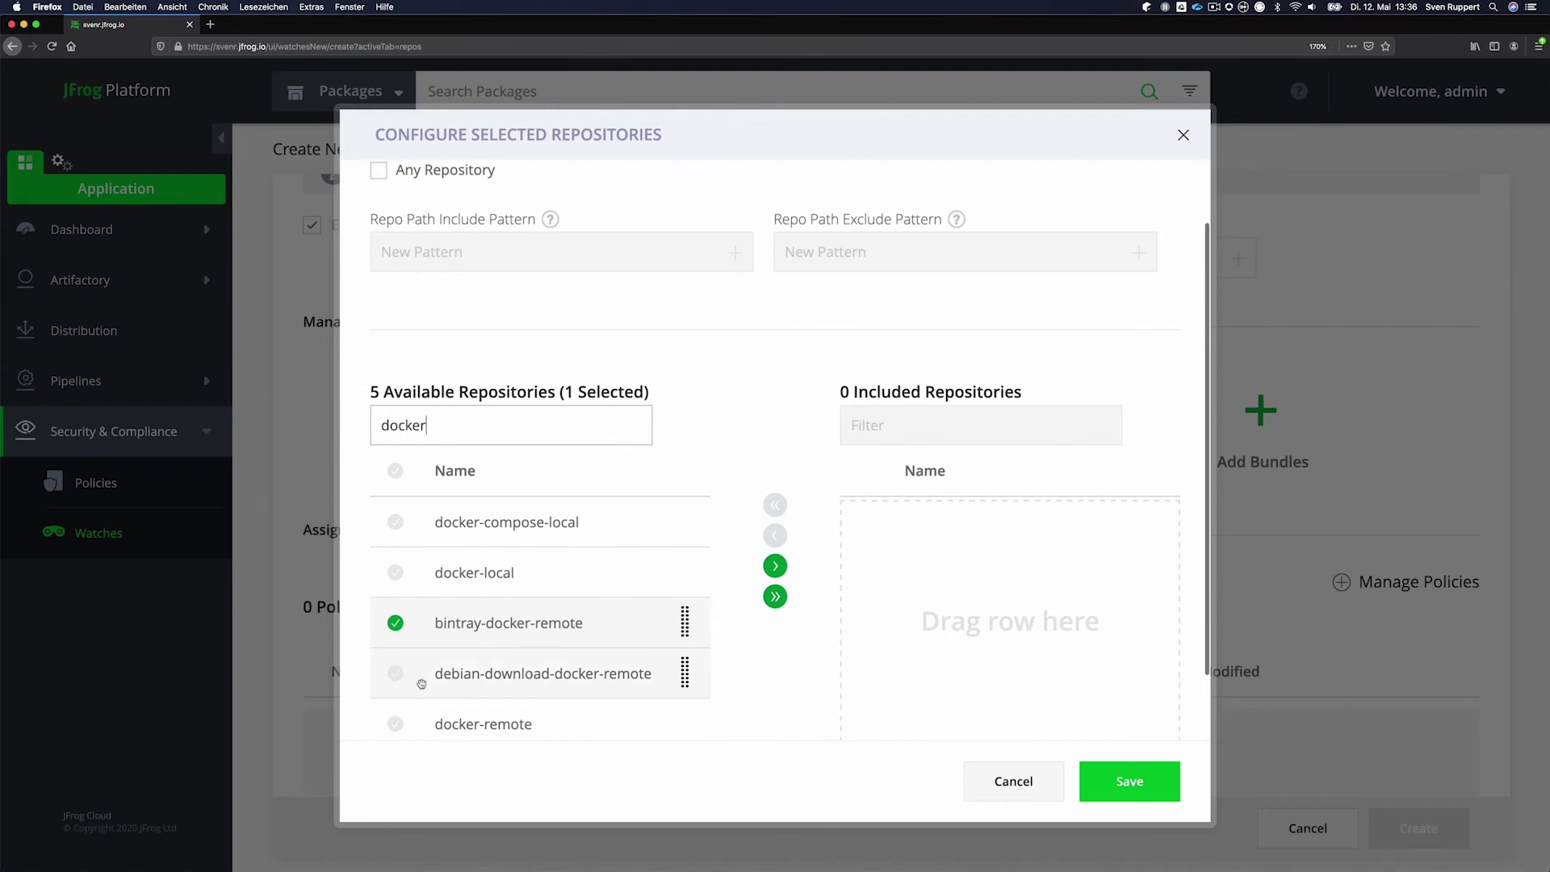
left_click(398, 725)
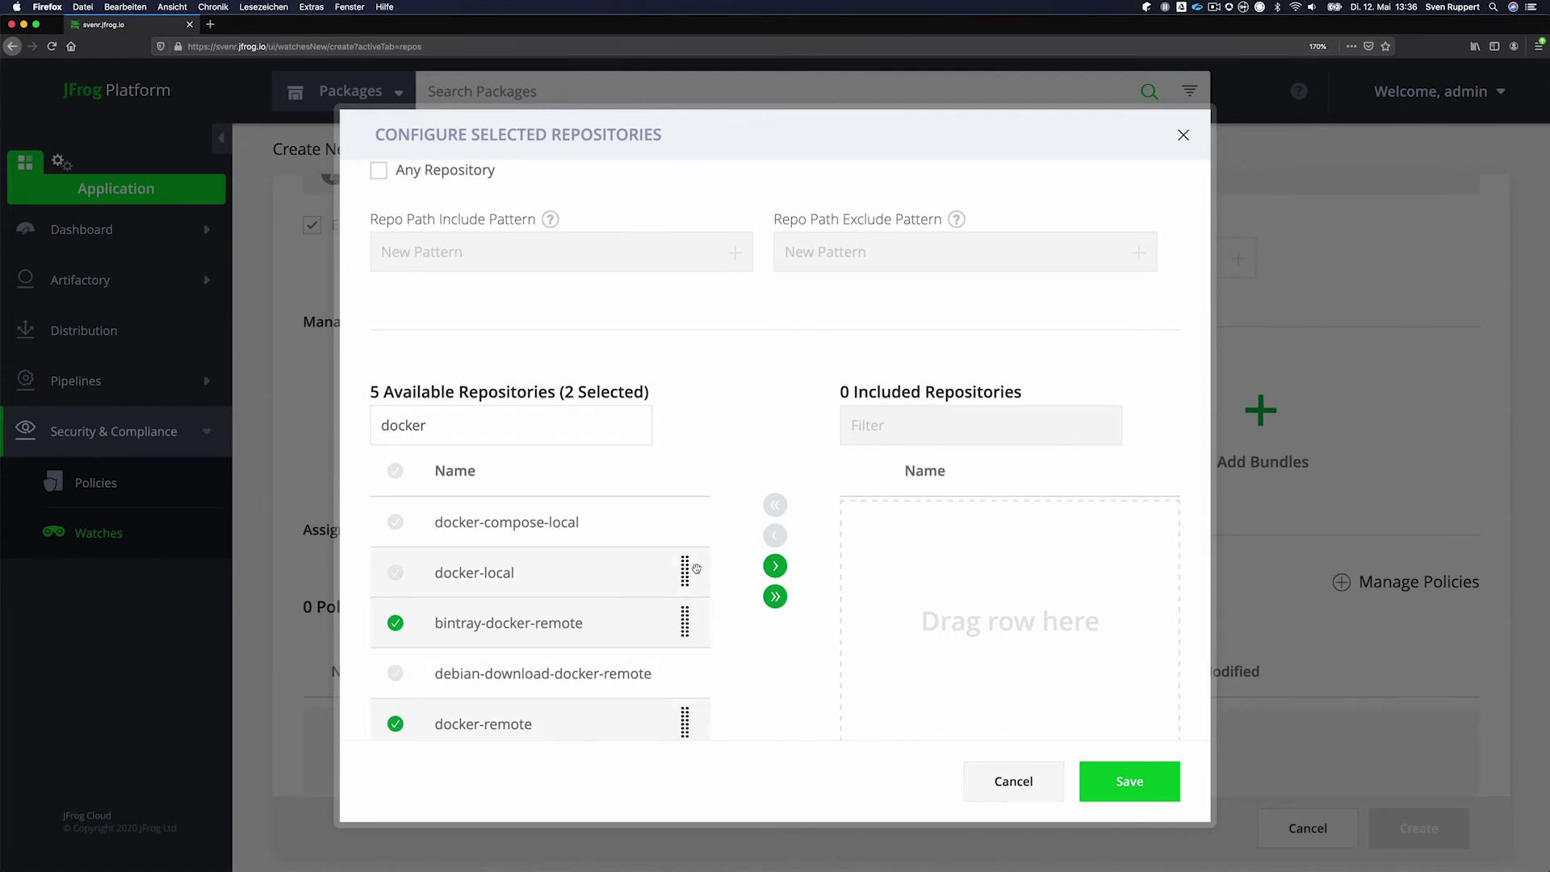
left_click(775, 567)
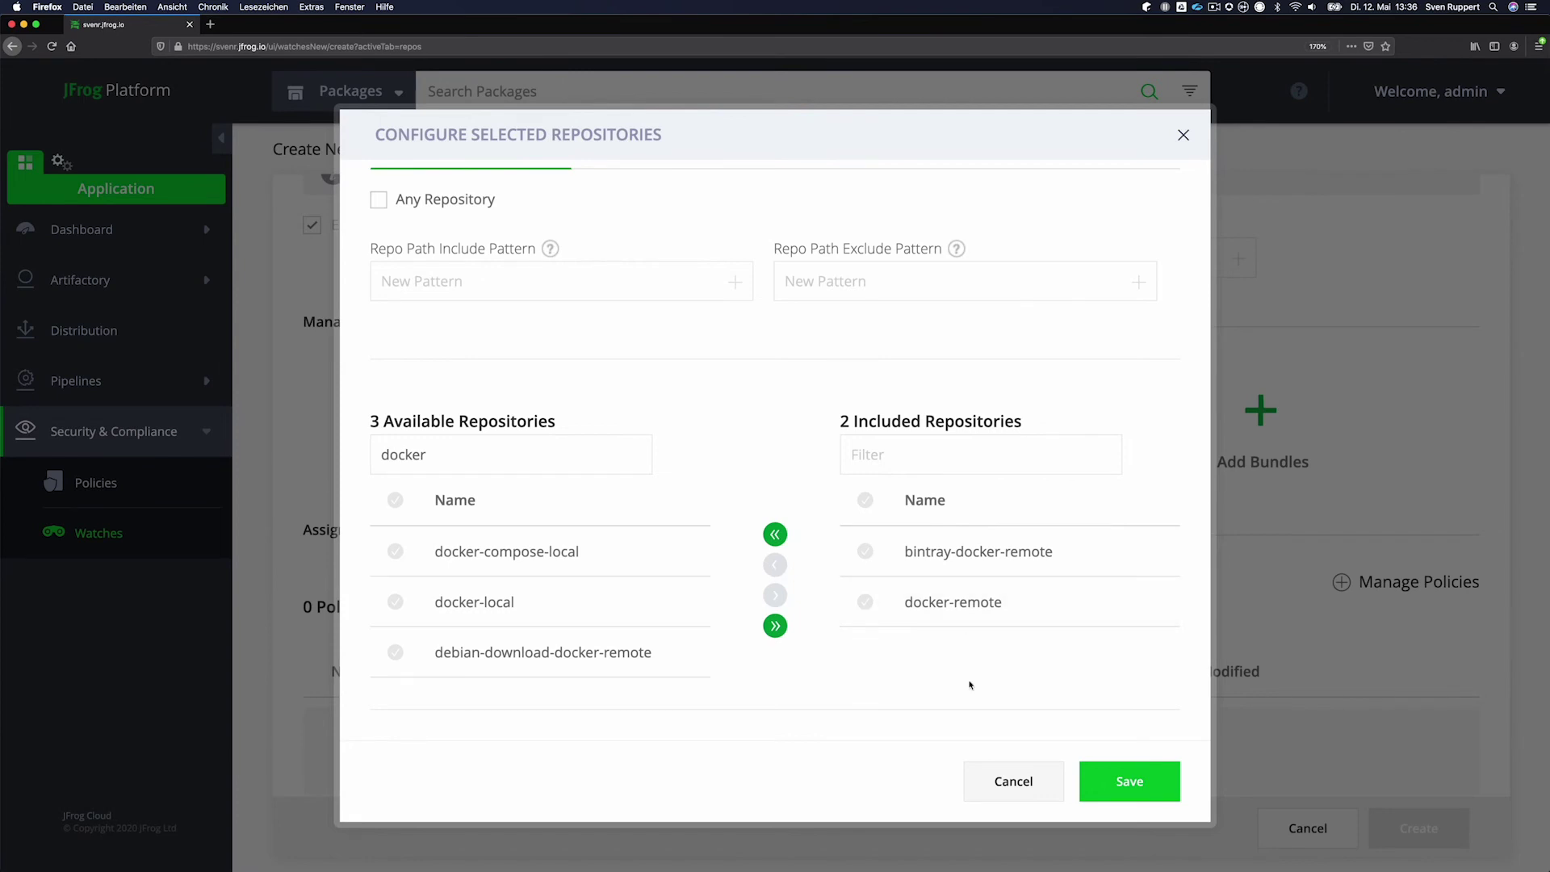
left_click(1120, 778)
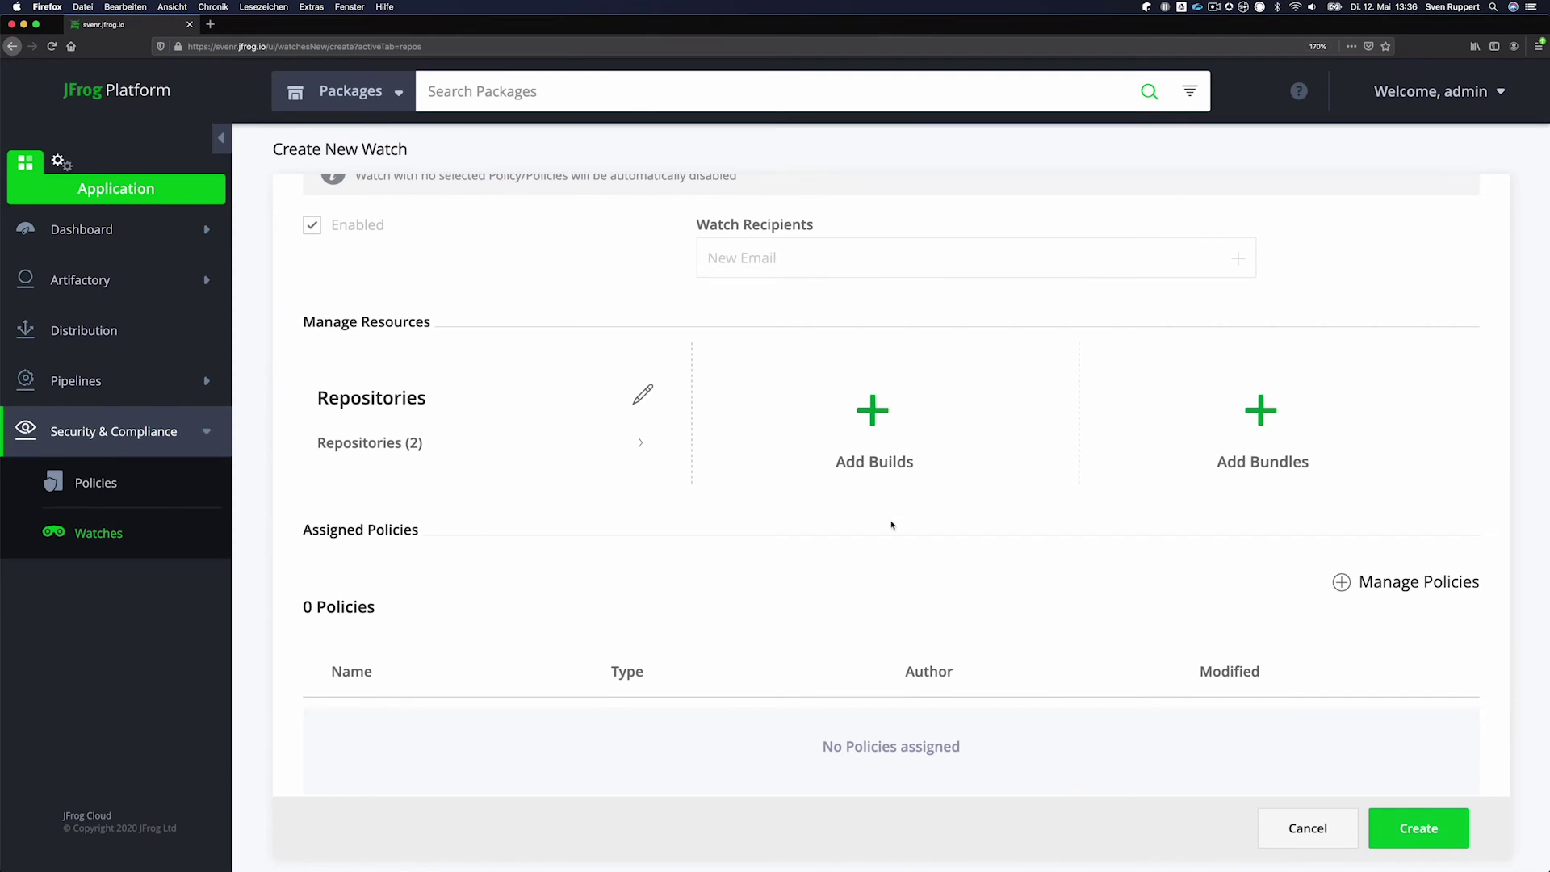
Step: Assign the policy policy-demo to the watch and save the policy selection
scroll(891, 525, "up", 3)
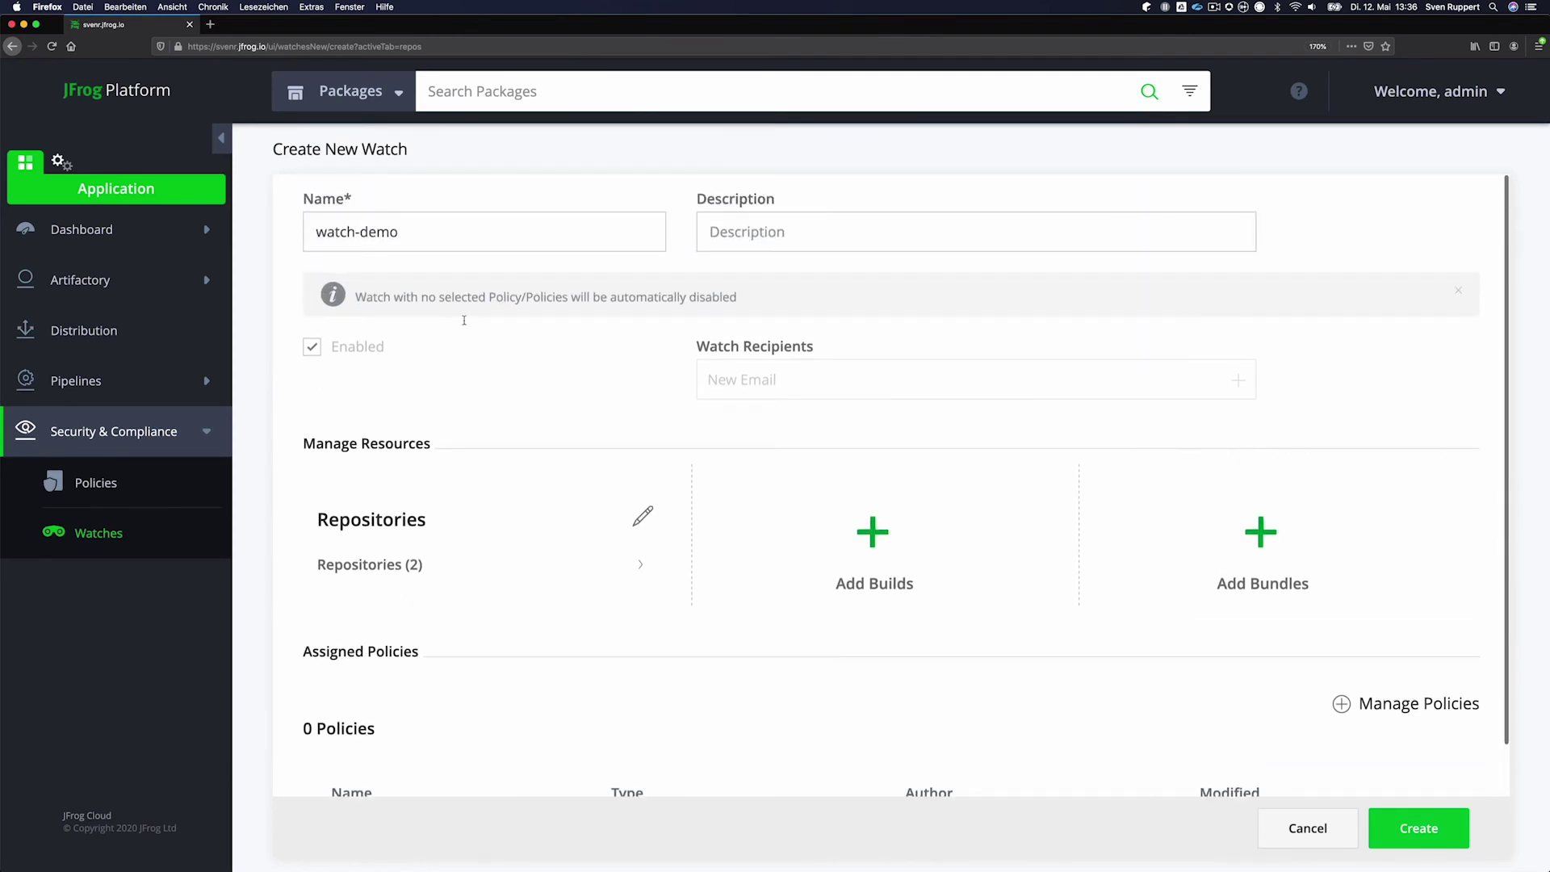
scroll(575, 484, "down", 3)
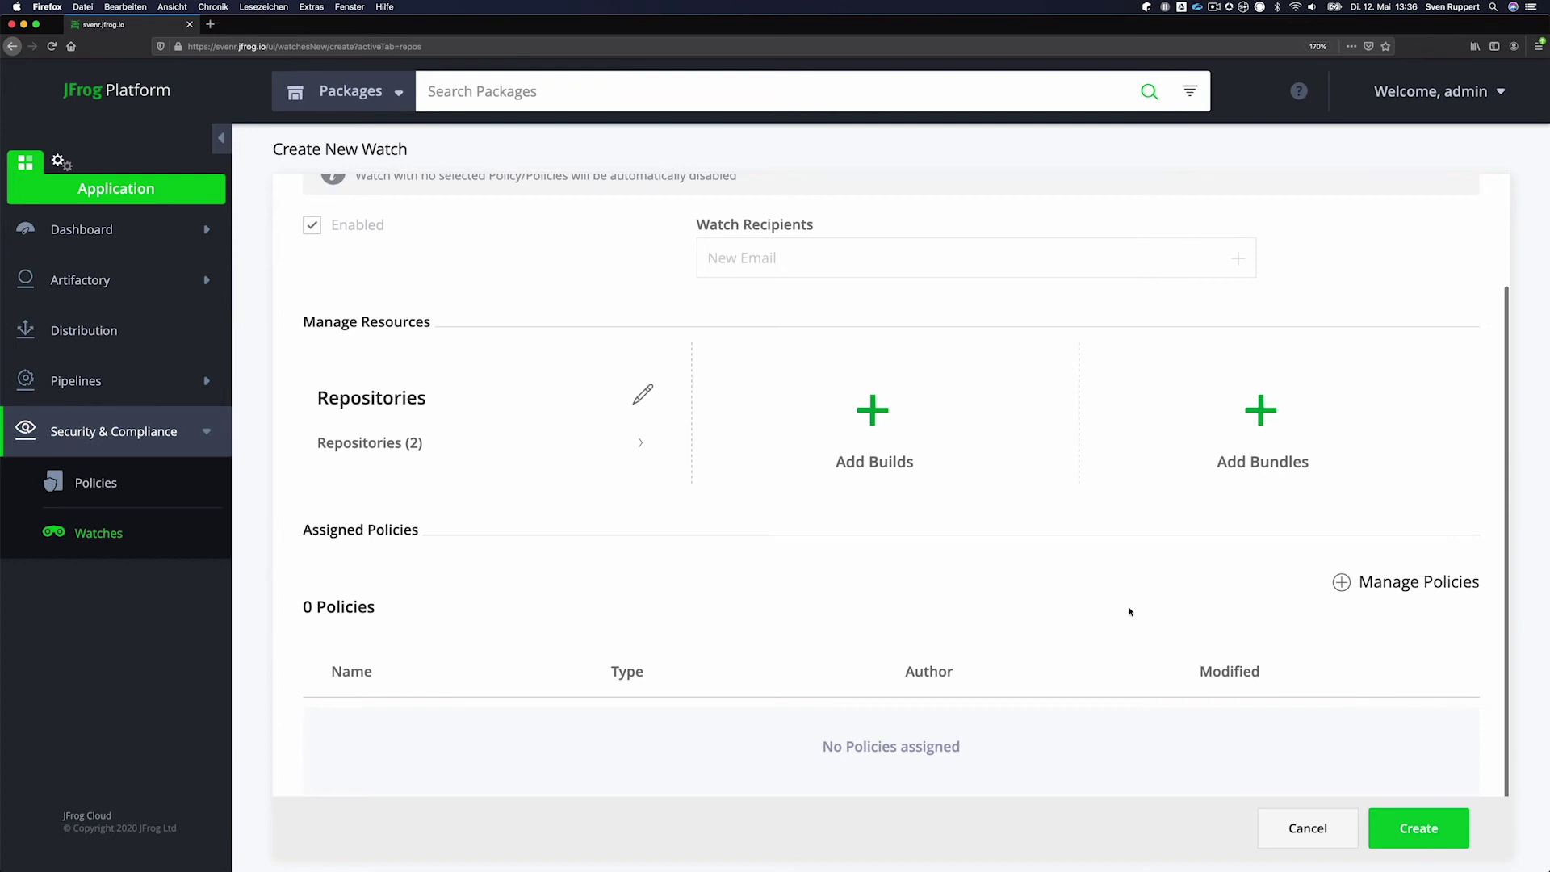
left_click(1405, 586)
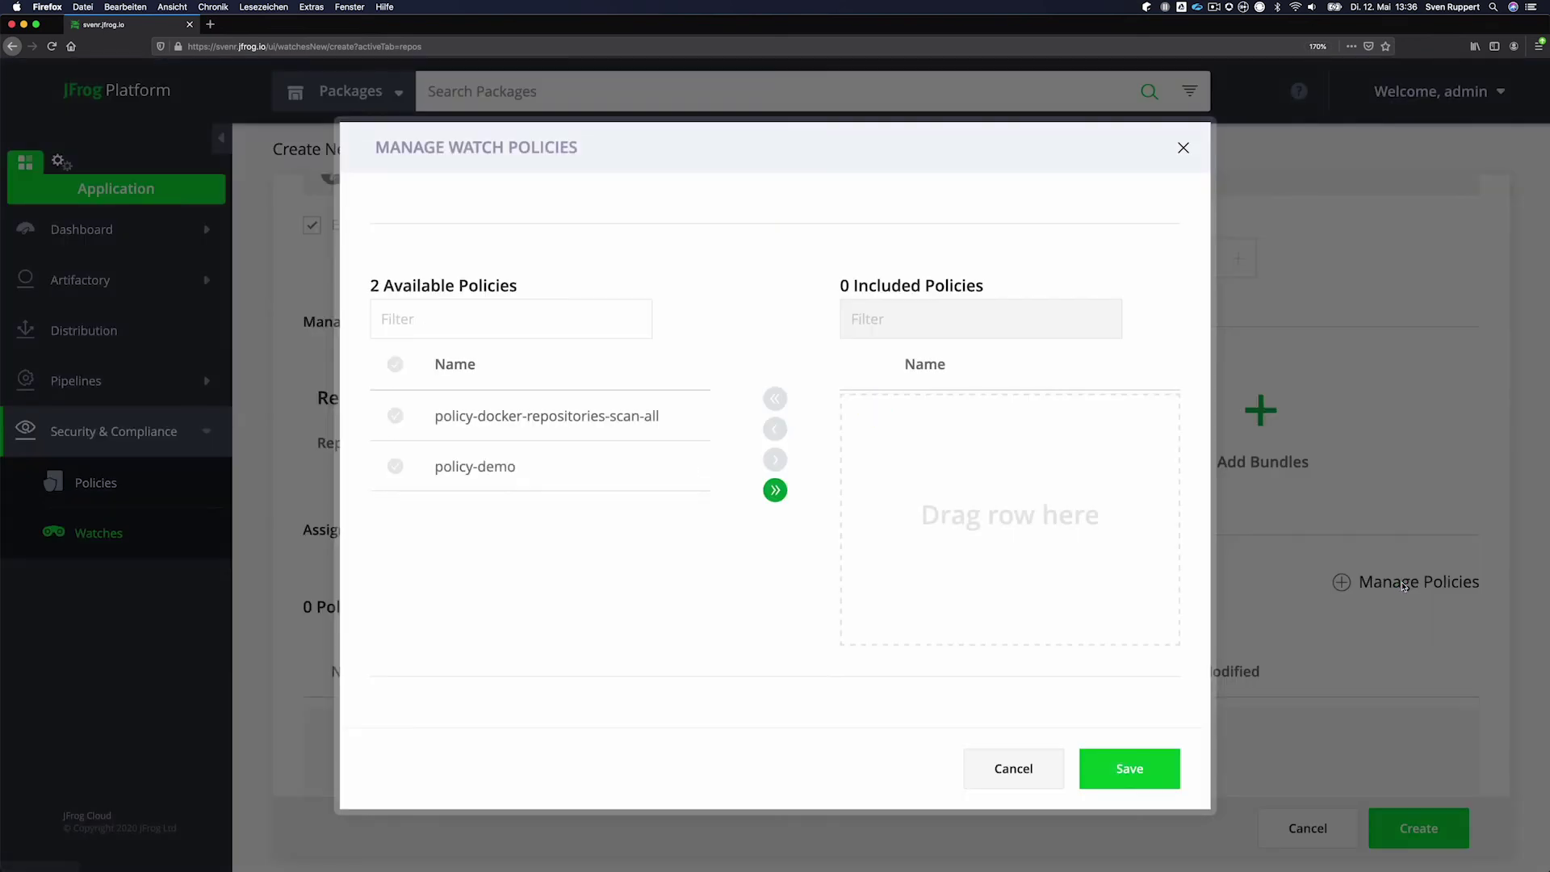
left_click(399, 469)
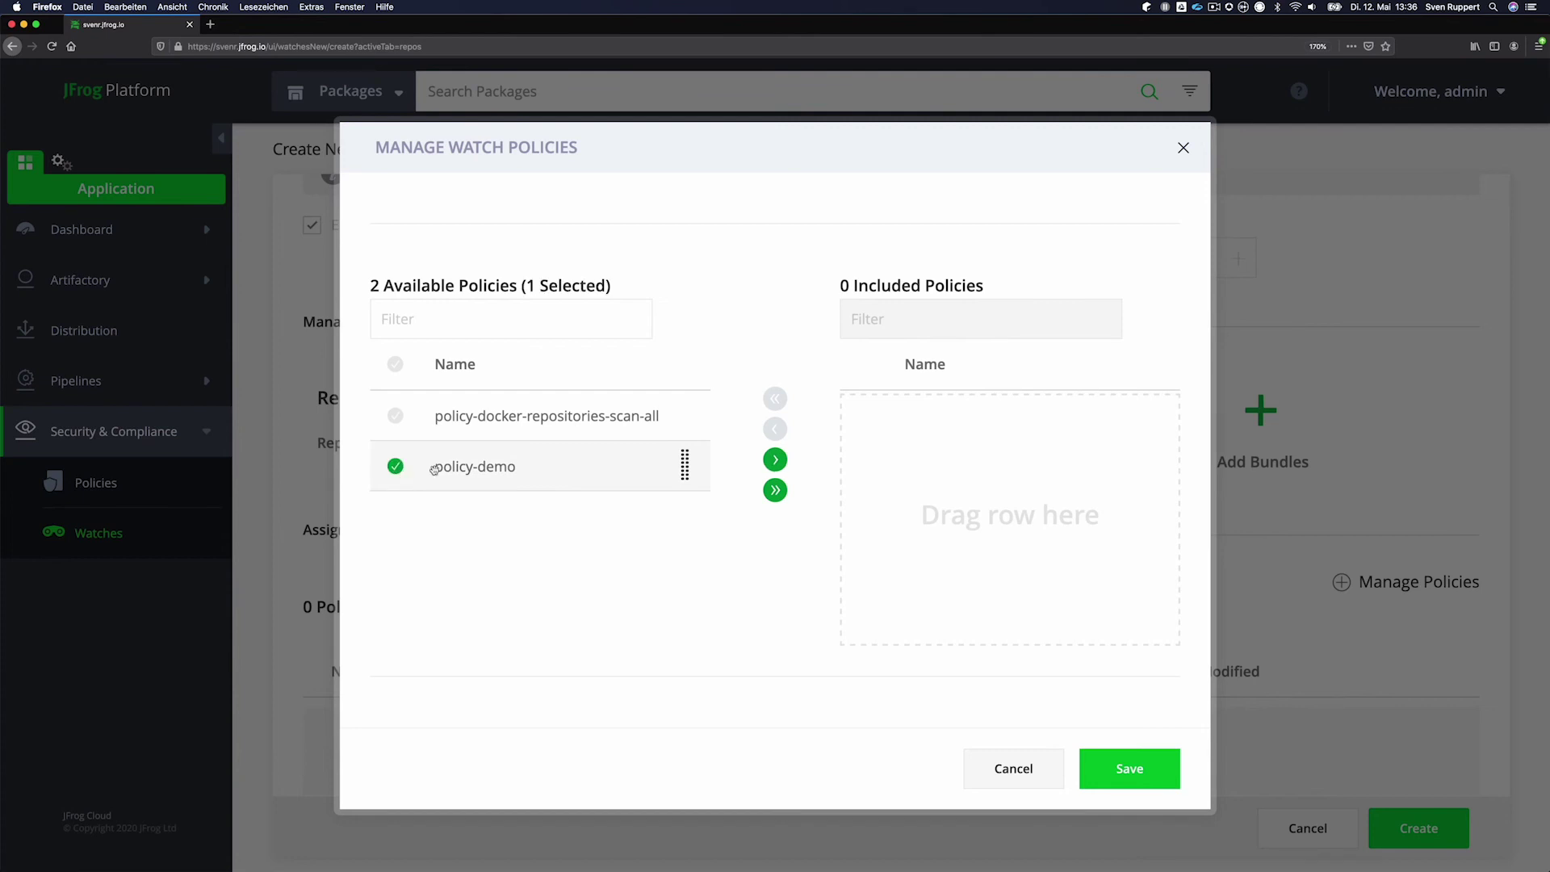
left_click(776, 462)
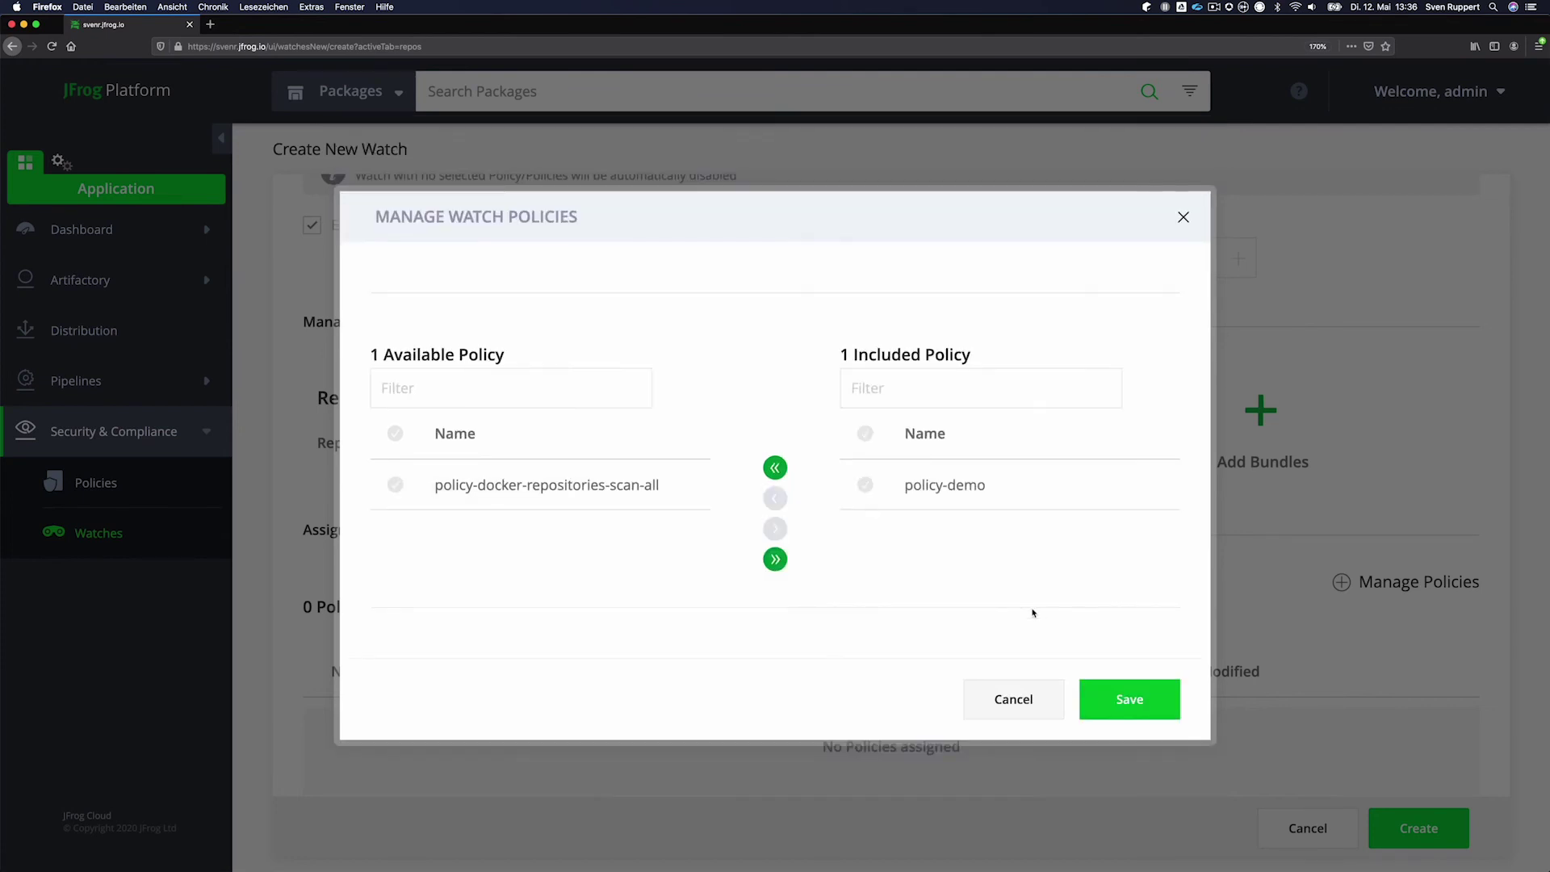
left_click(1083, 685)
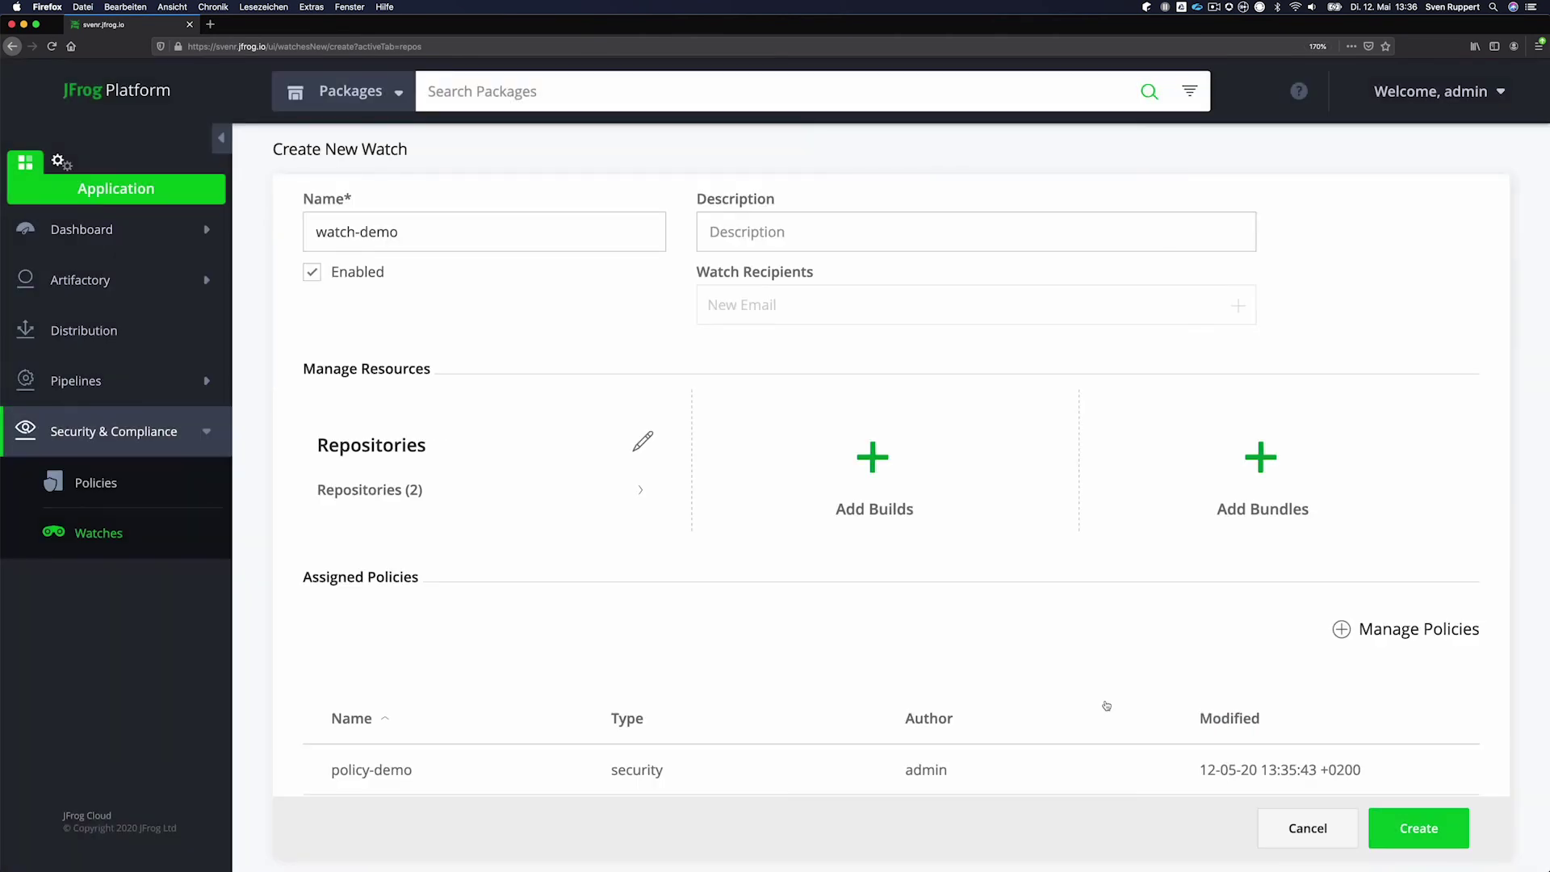
Step: Create the watch-demo watch and calculate its violations in the watches list
left_click(1407, 830)
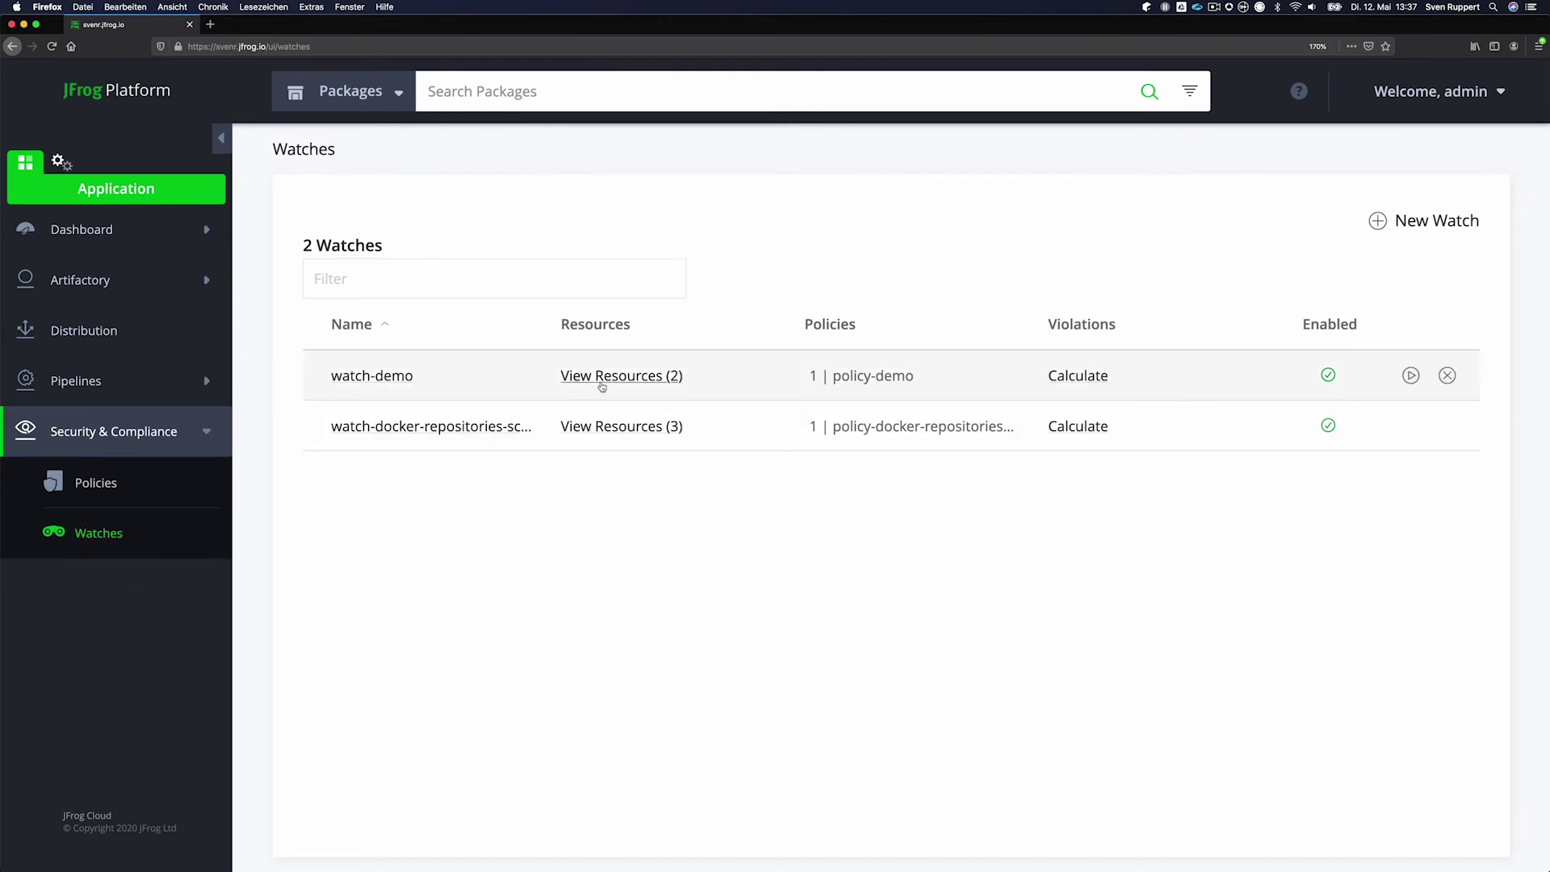
left_click(1082, 379)
Step: Apply watch-demo on existing content from the Last 90 Days
left_click(1411, 376)
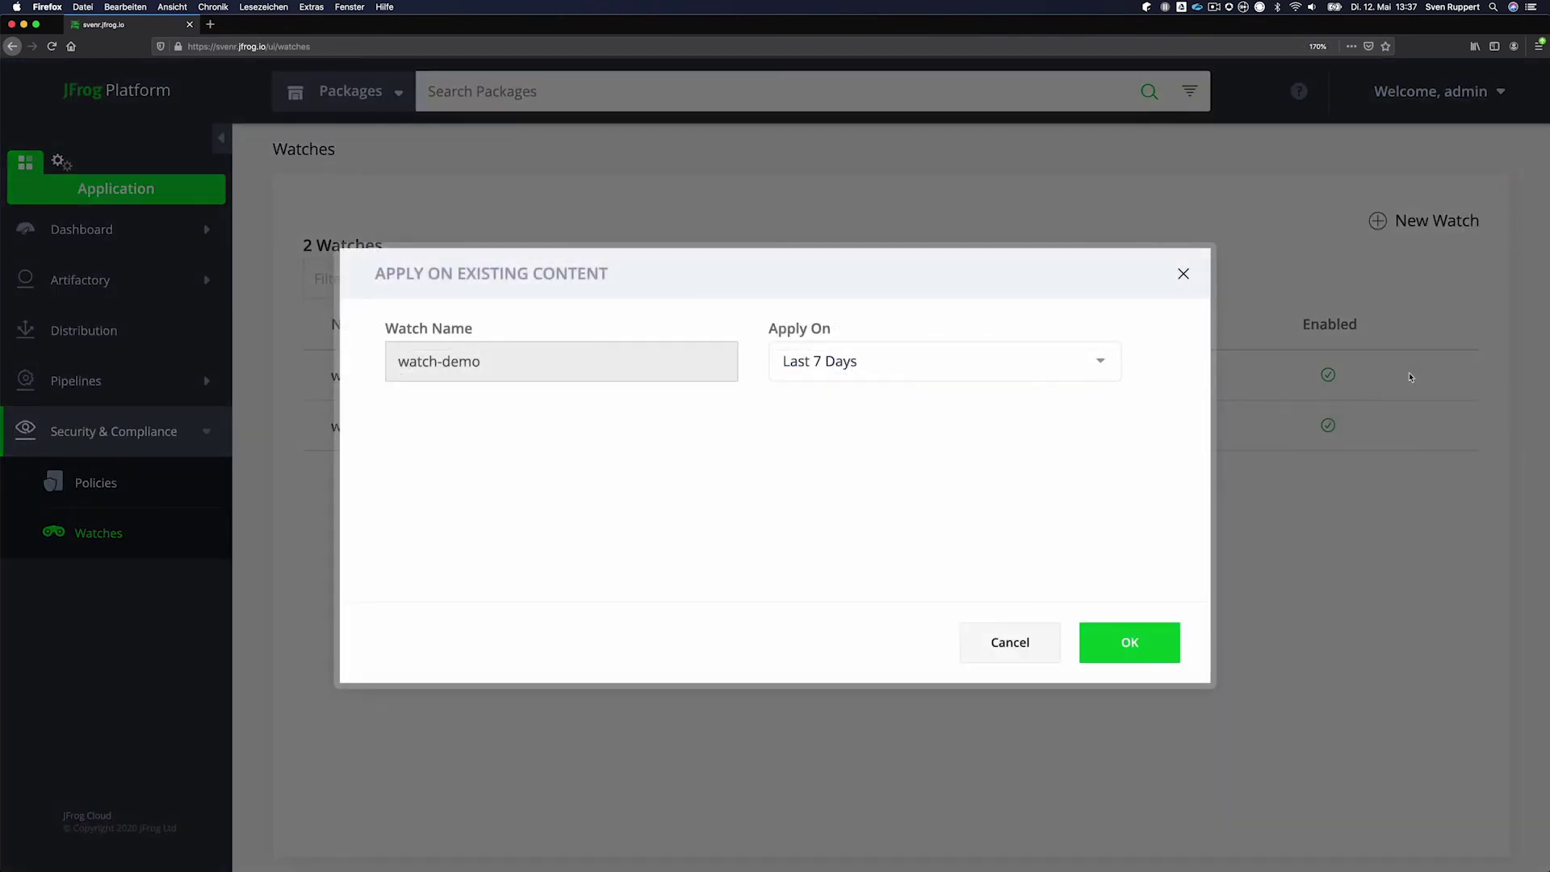
left_click(1020, 357)
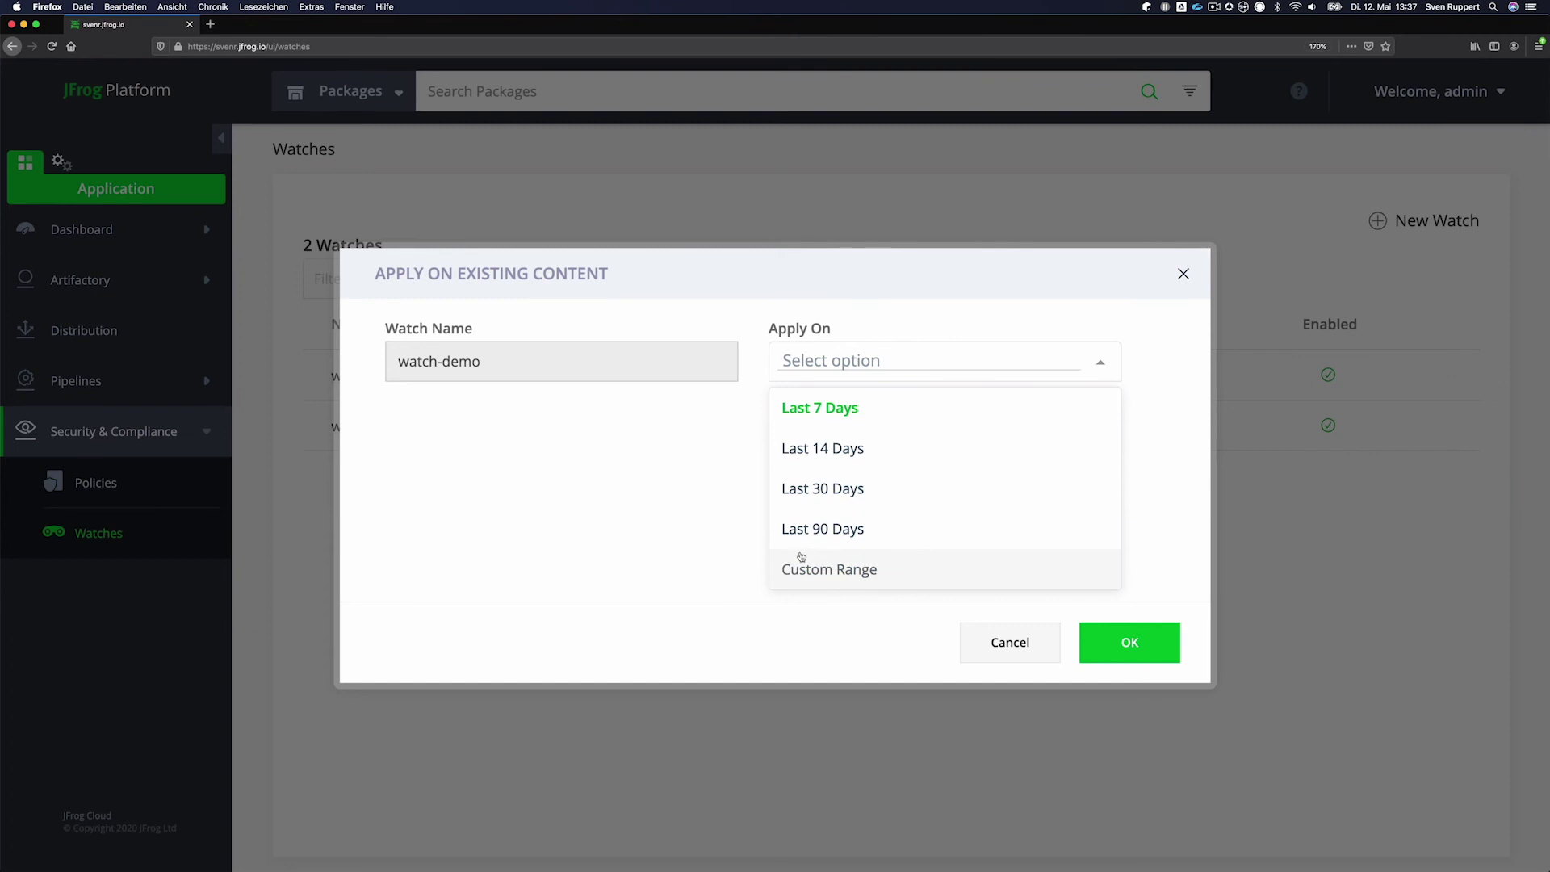
left_click(821, 529)
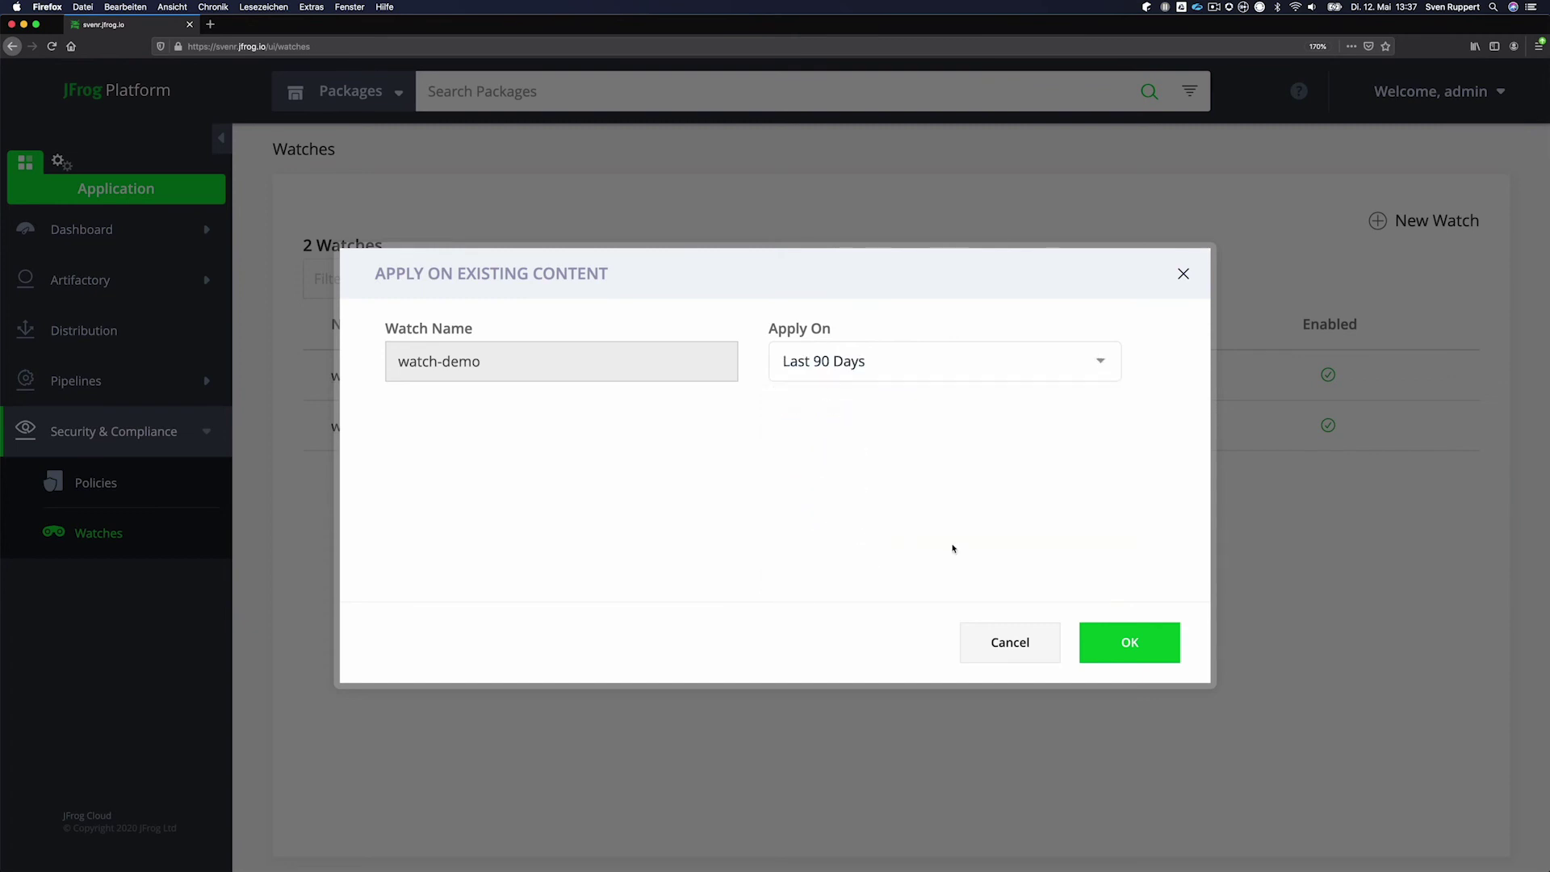
left_click(1089, 641)
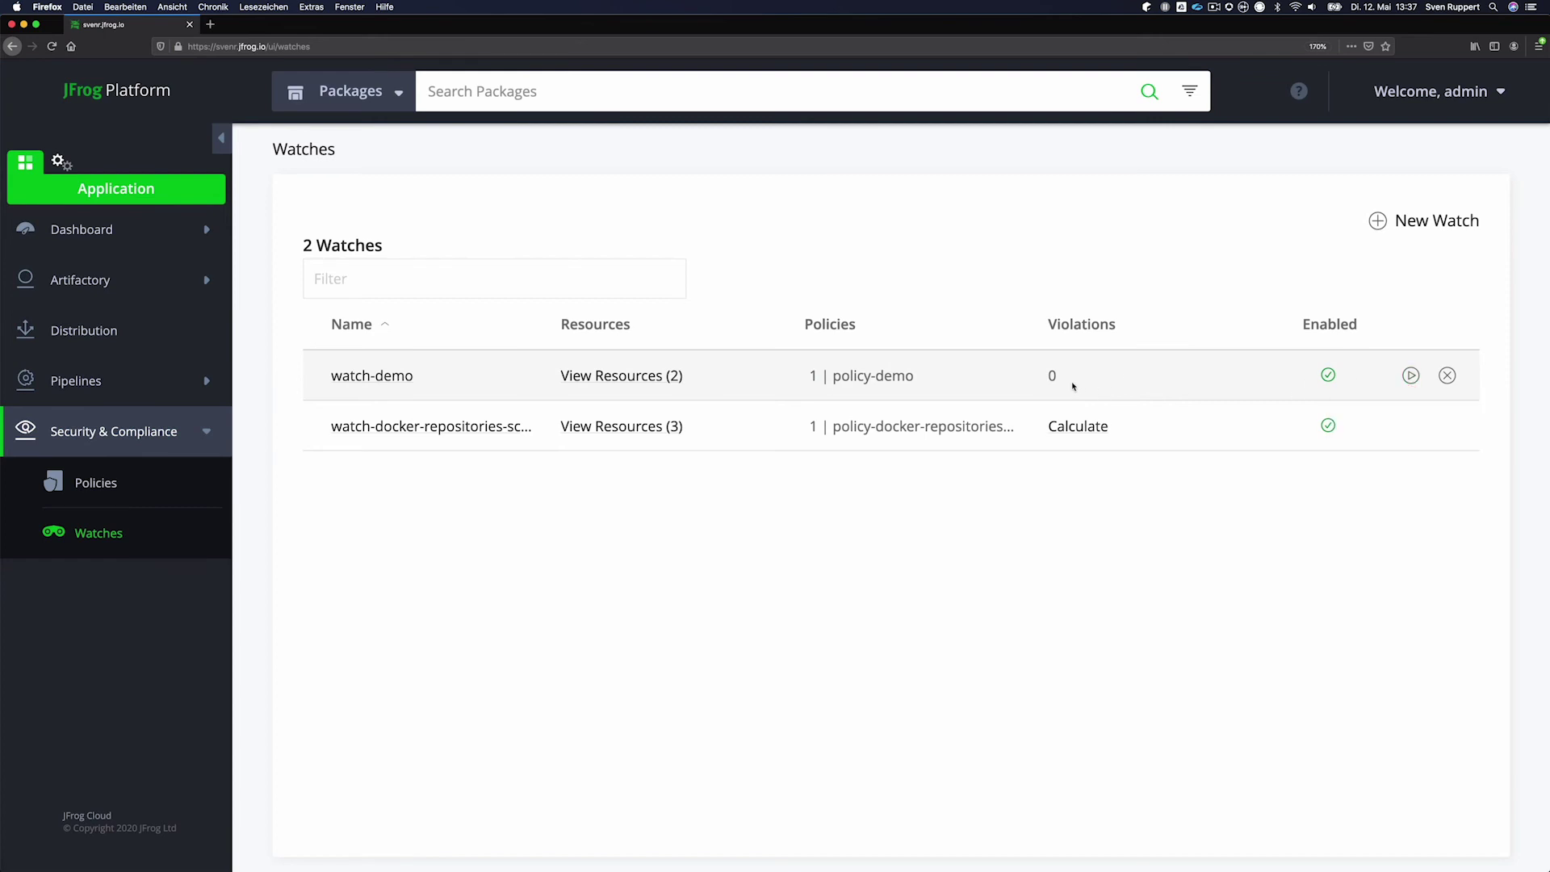
Step: Open watch-docker-repositories-scan-all briefly, return to the watches list, and calculate that watch's violations
left_click(450, 434)
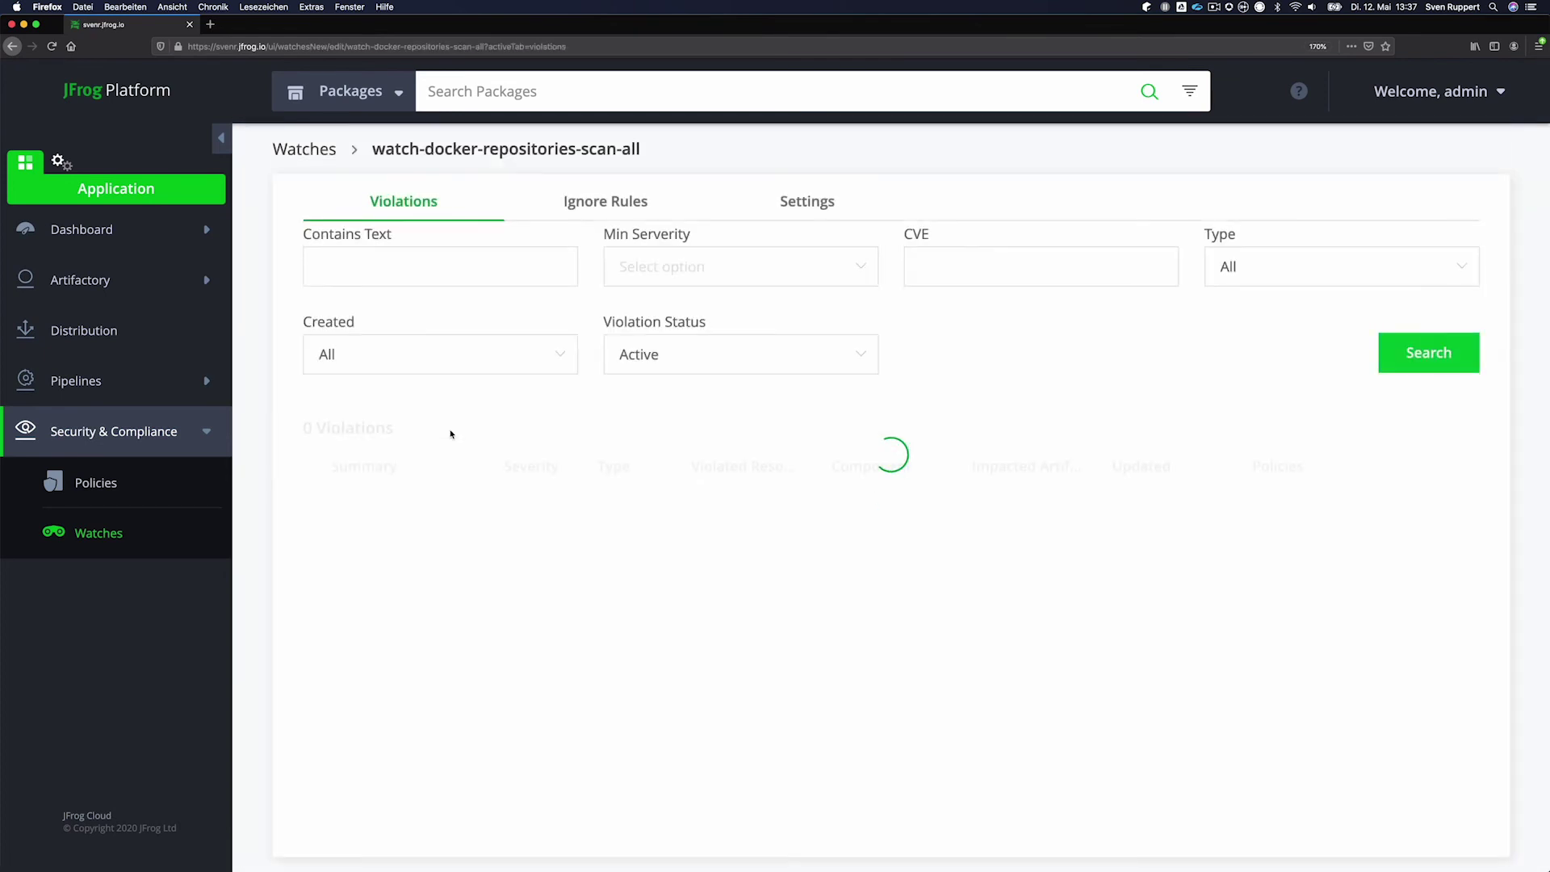
left_click(109, 533)
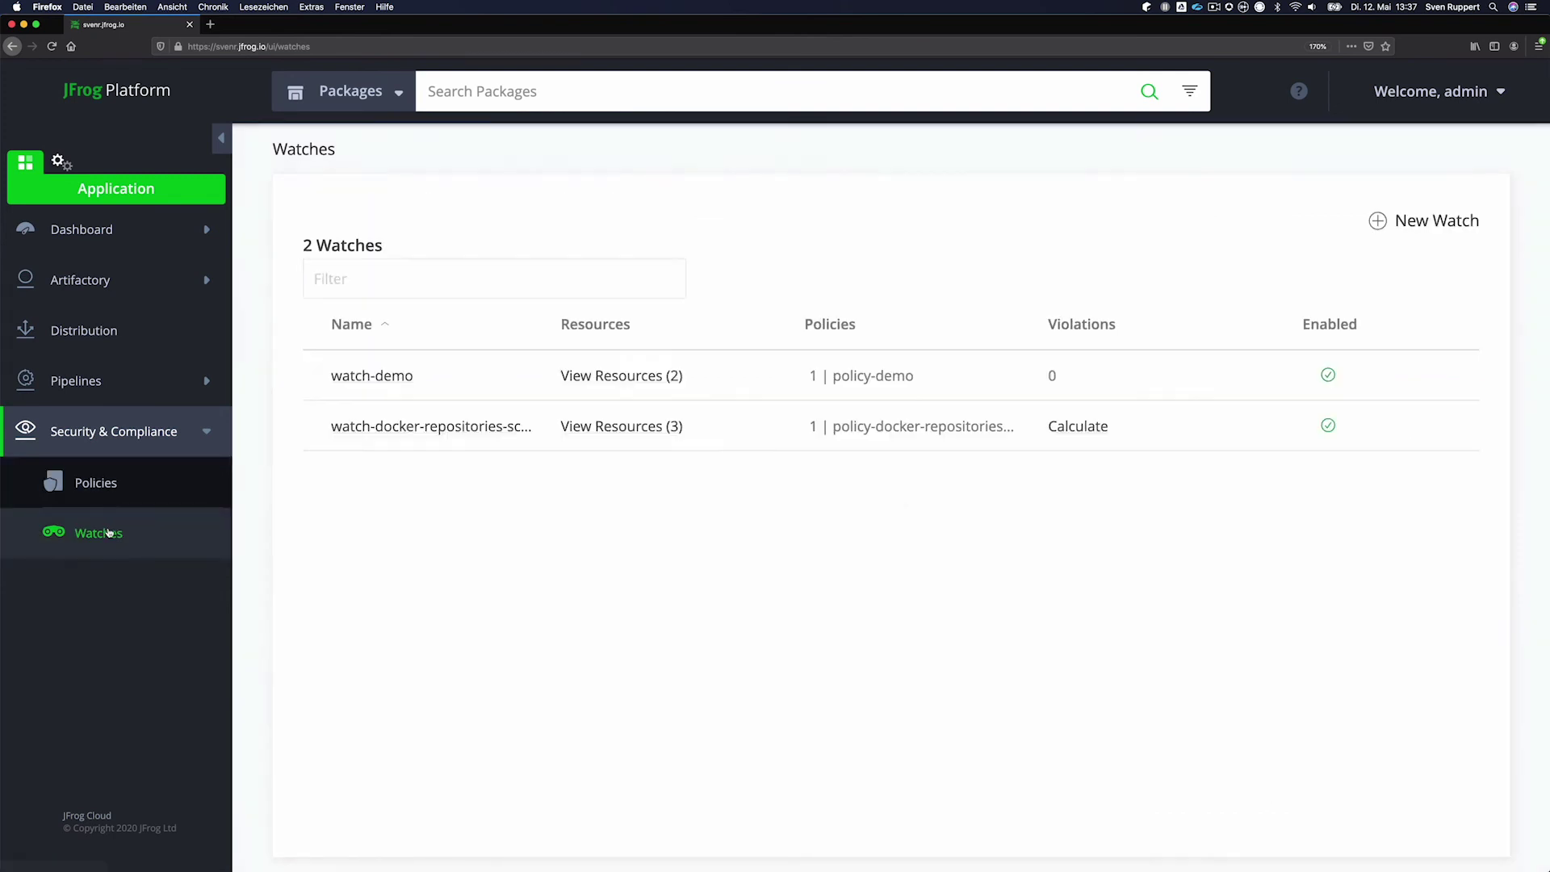
left_click(1079, 428)
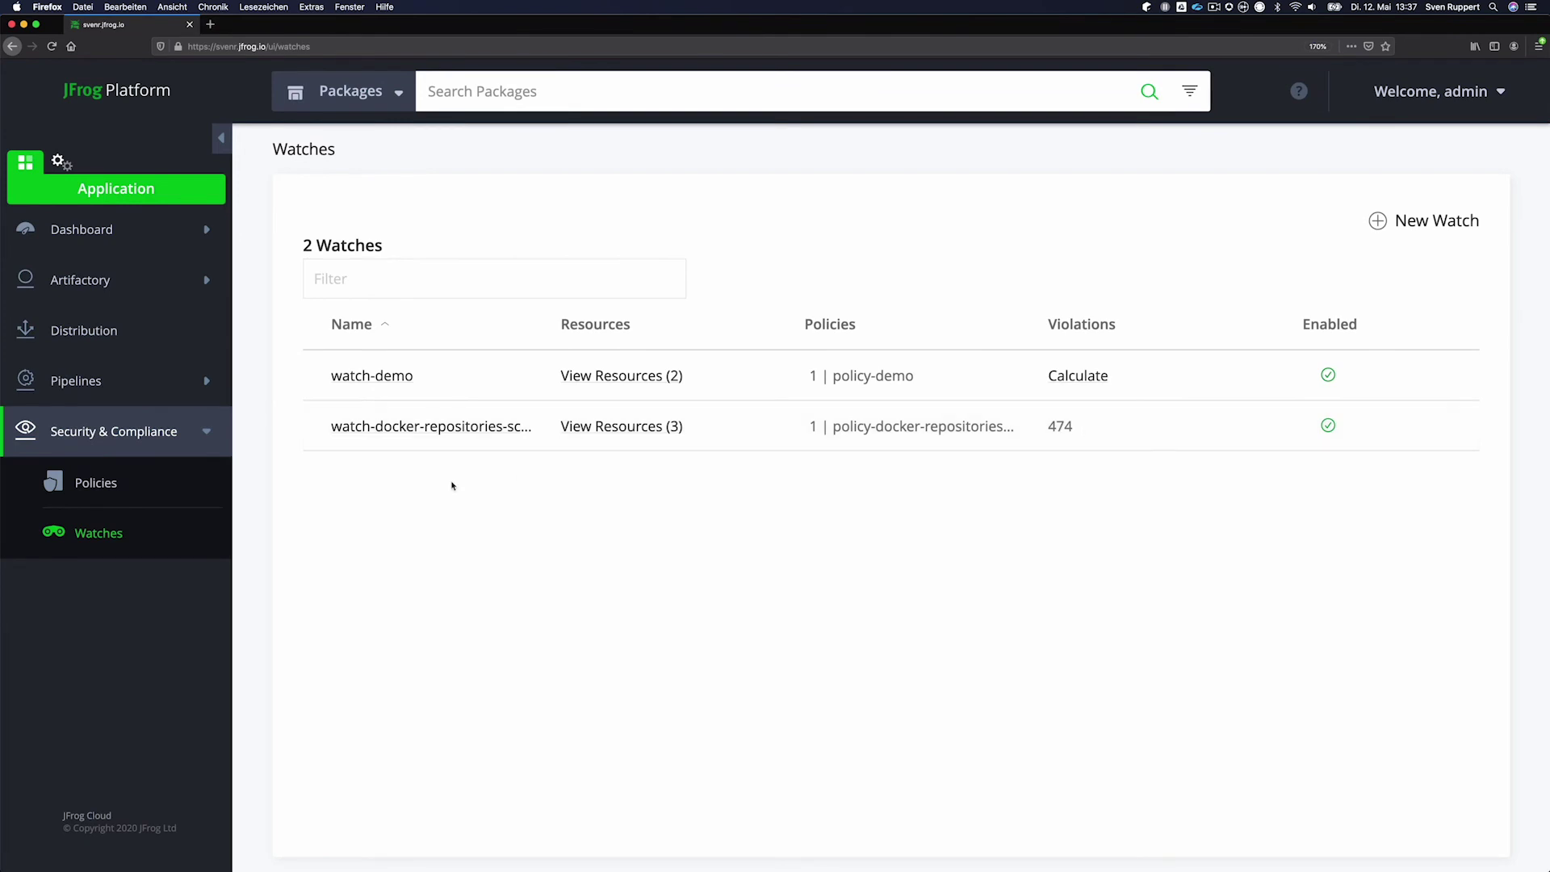
Step: Browse the violations of watch-docker-repositories-scan-all and view the issue details of the debian:buster:iptables:1.8.2-4 buffer overflow, closing them when done
left_click(441, 428)
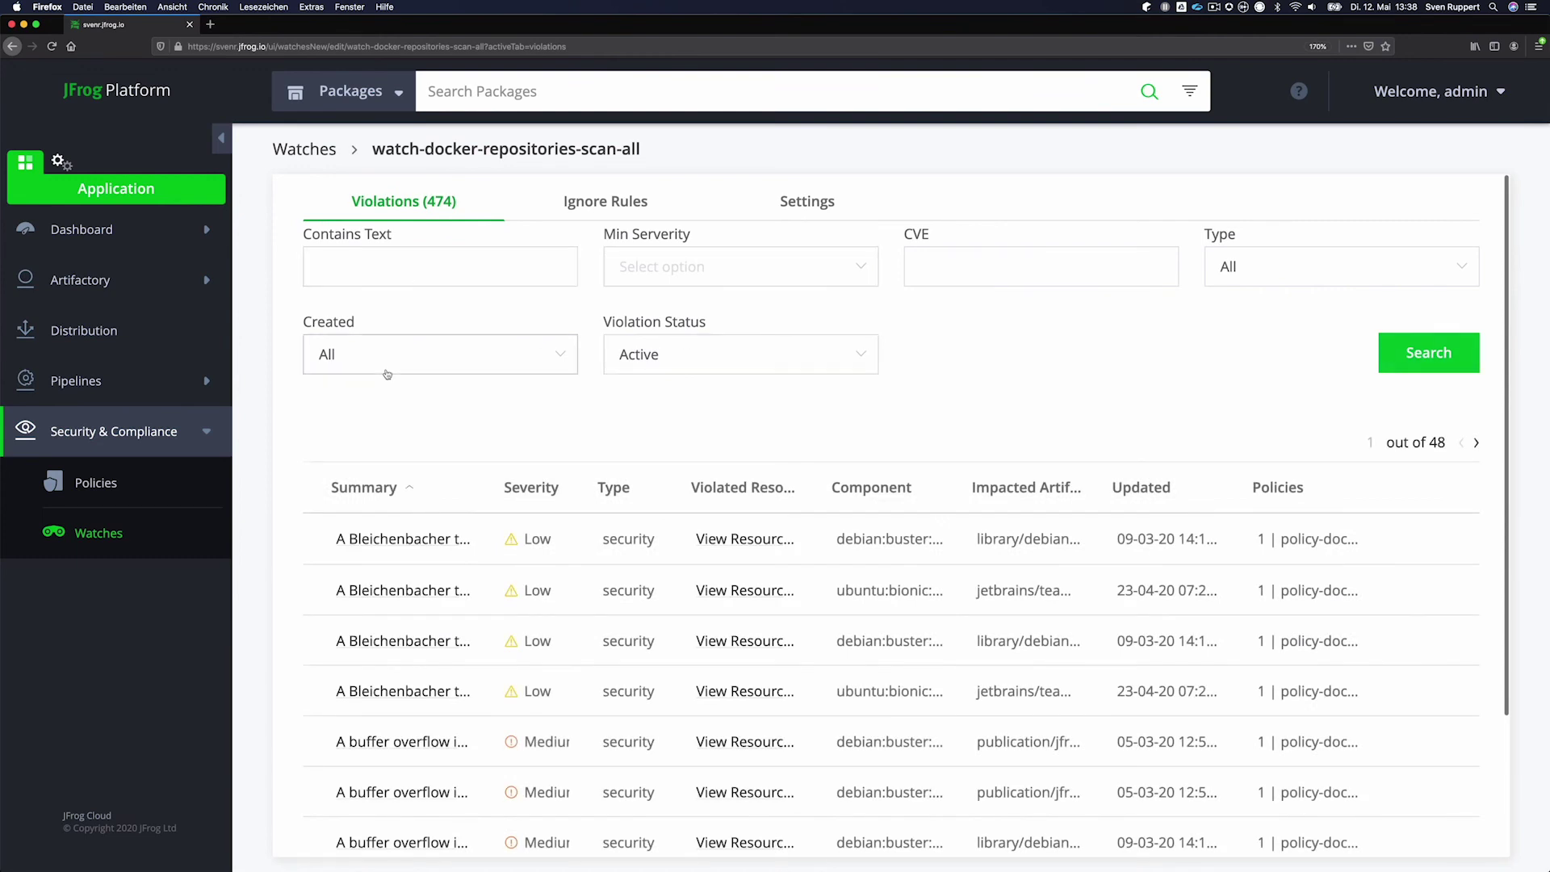
scroll(387, 374, "down", 3)
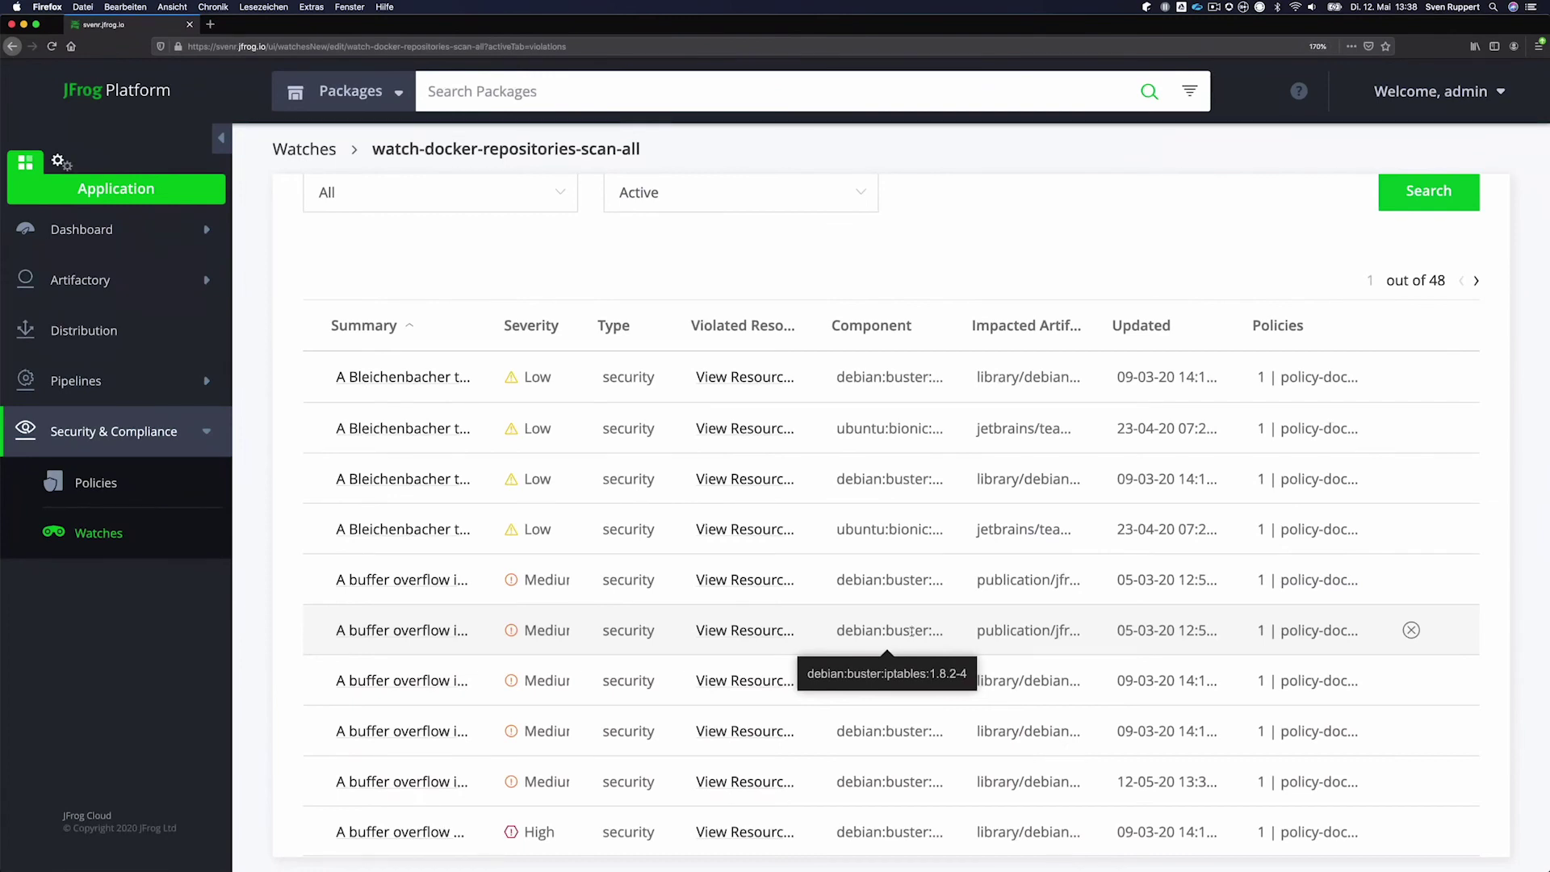
left_click(433, 633)
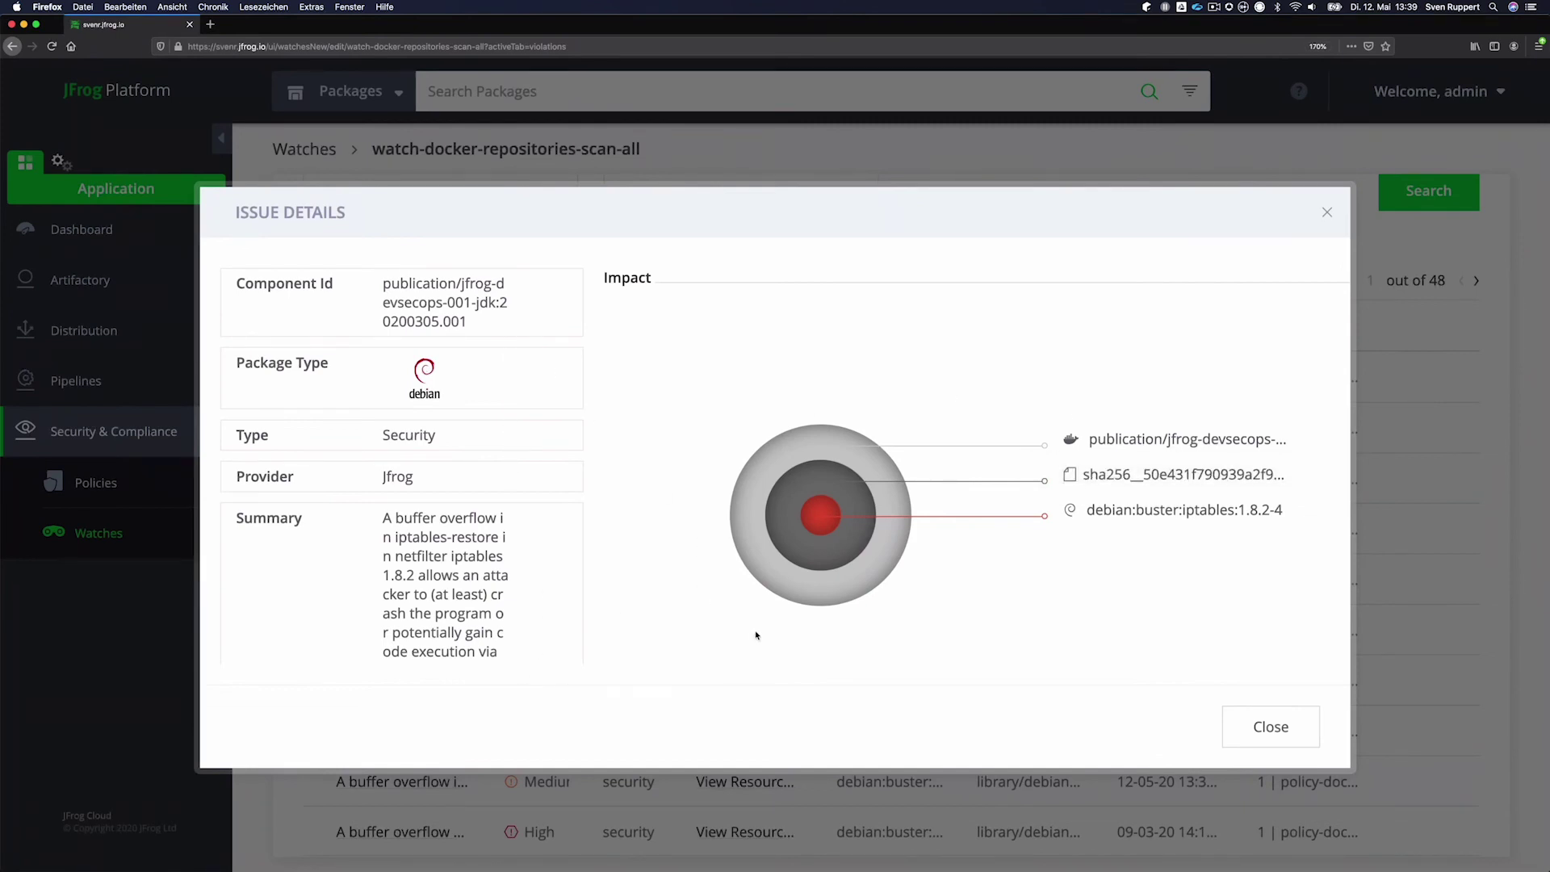
left_click(1254, 734)
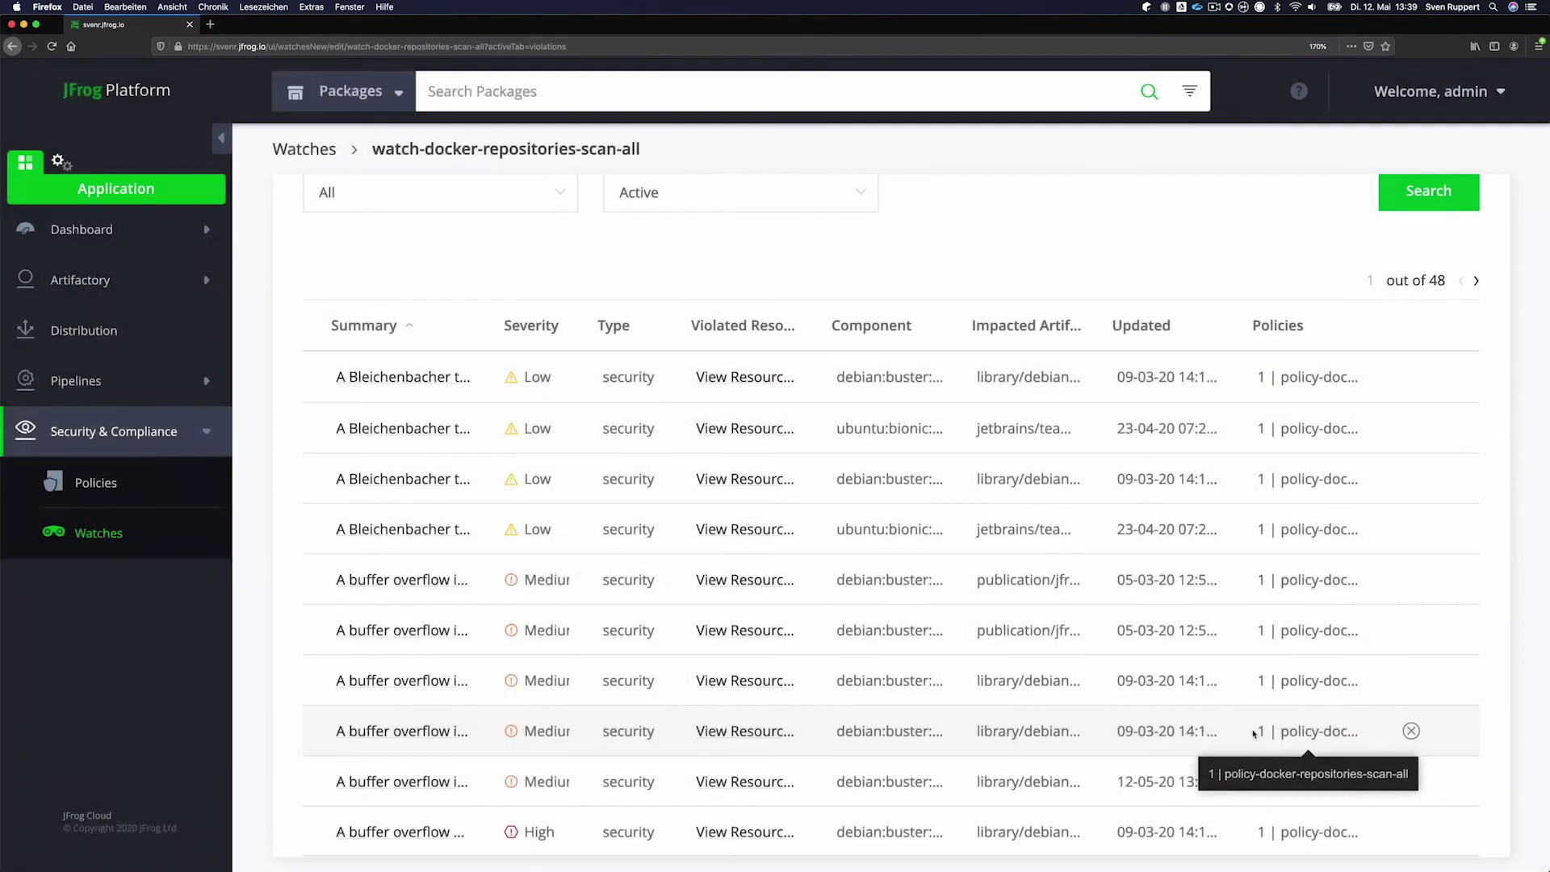